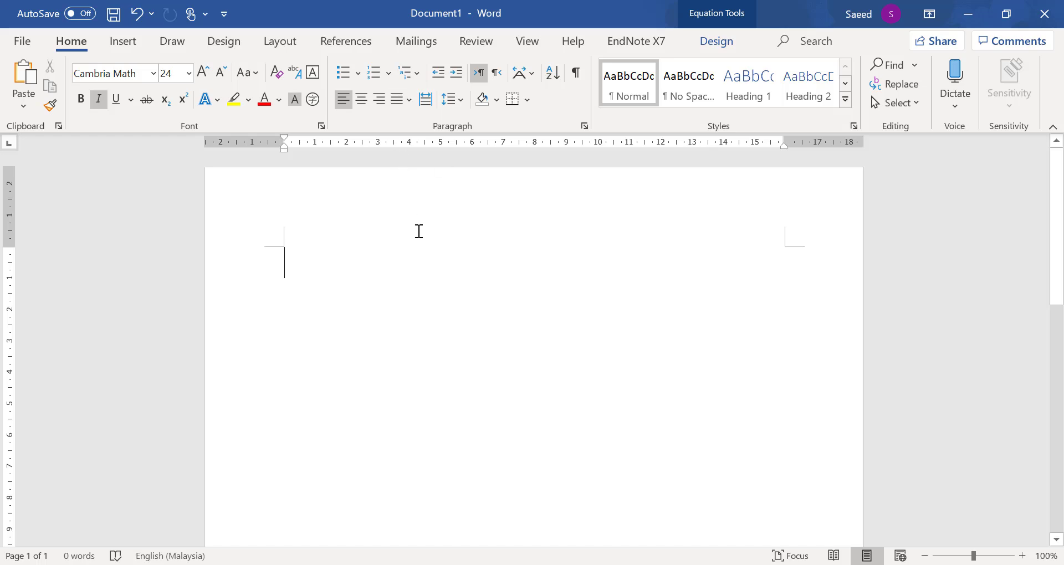
Undo the just-inserted equation so Document1 is empty again
key("ctrl+z")
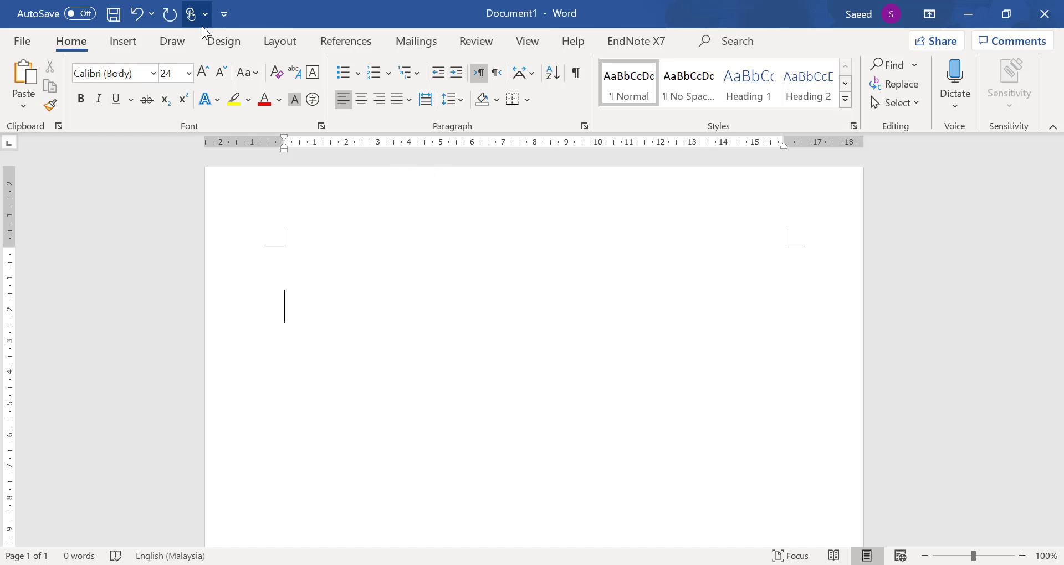
Insert a new blank equation from the Insert tab
left_click(122, 43)
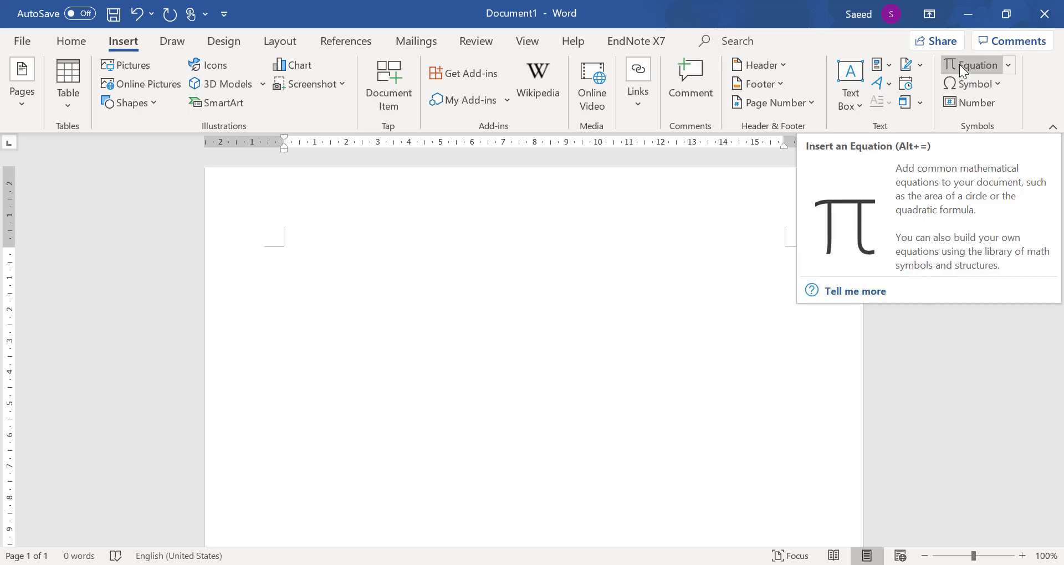
left_click(960, 65)
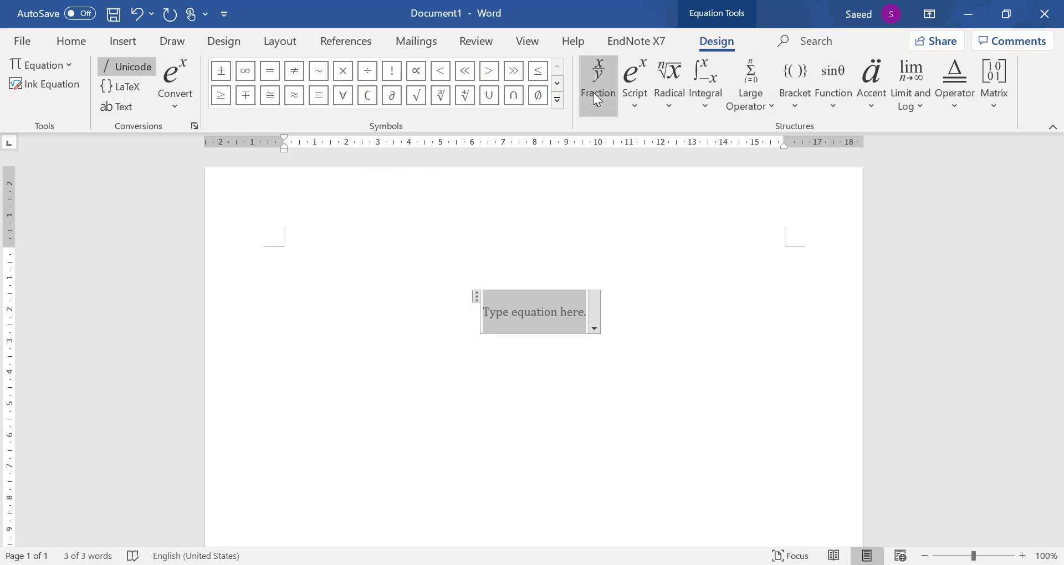
Open Ink Equation and enlarge the Math Input Control window across most of the screen
left_click(24, 87)
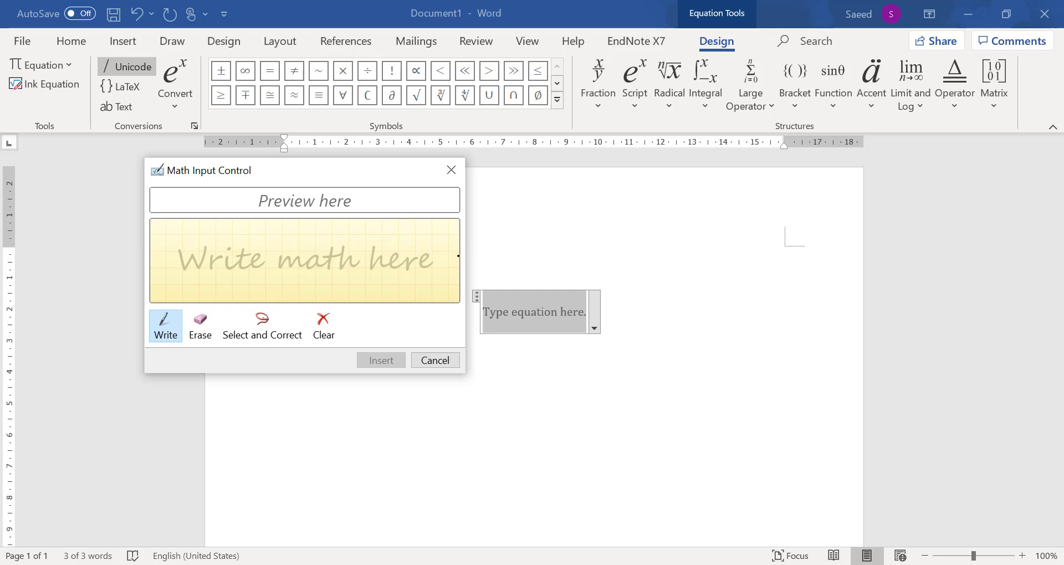
left_click_drag(466, 257, 1054, 292)
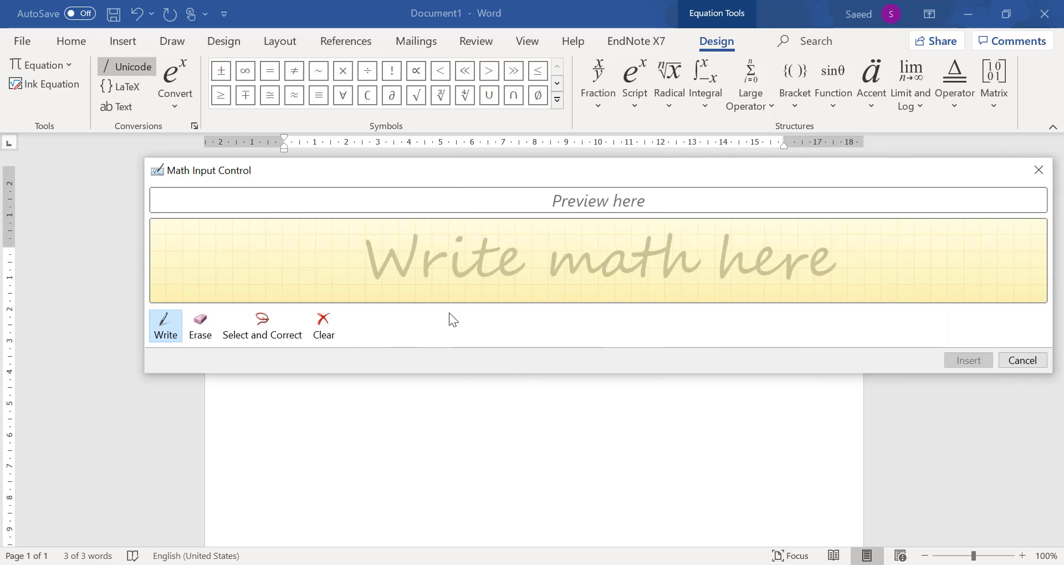
left_click_drag(467, 373, 491, 514)
left_click_drag(402, 179, 358, 72)
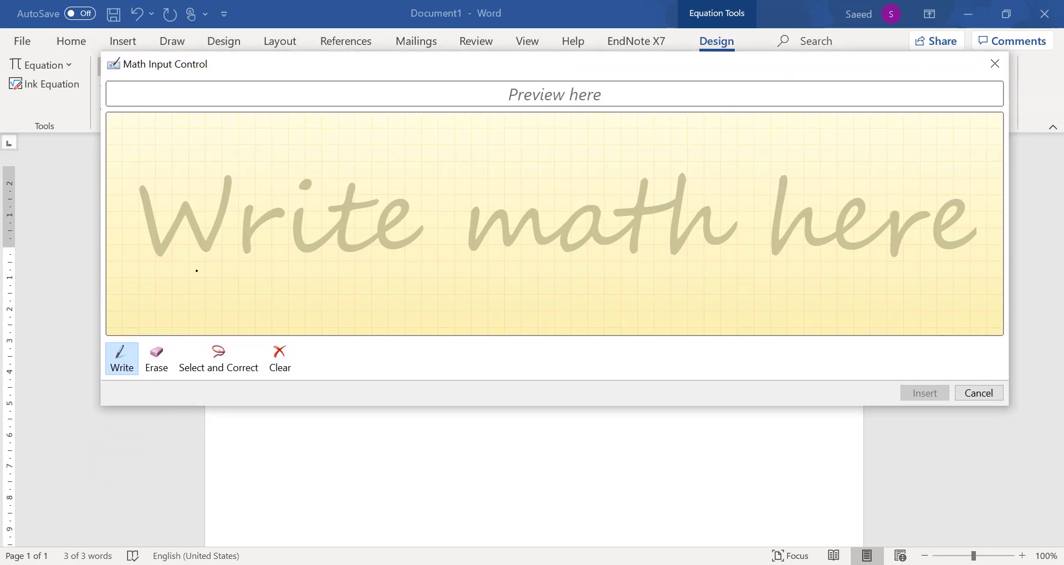
key("alt+Tab")
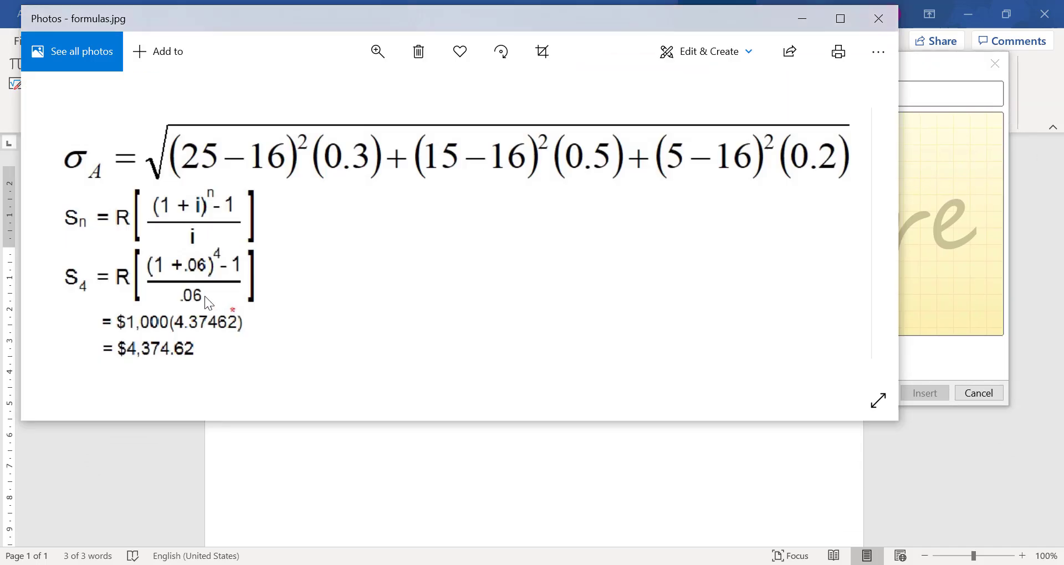
key("alt+Tab")
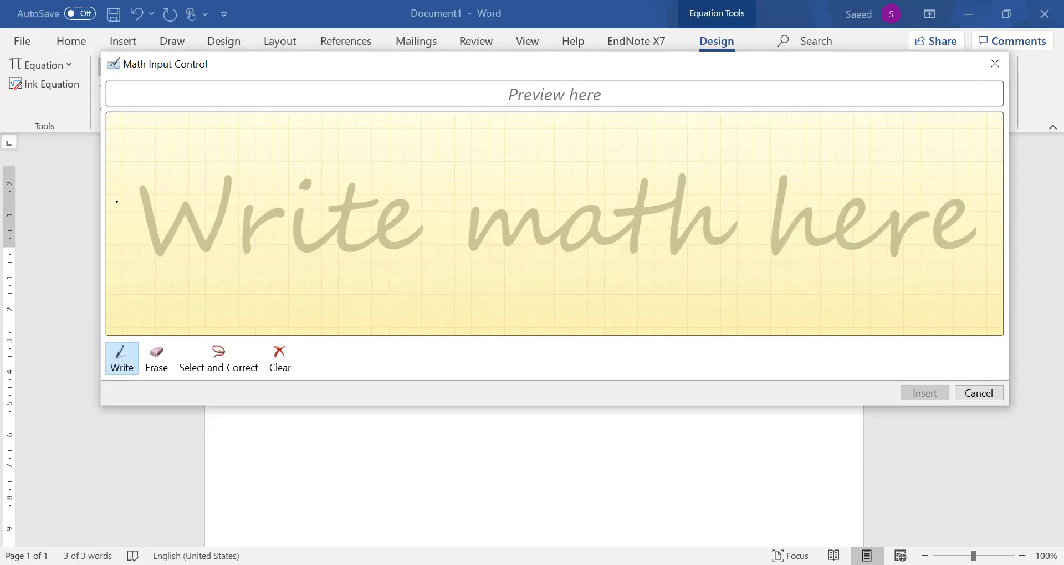
Handwrite a long square root sign with (25−16)² beneath it
mouse_move(112, 196)
left_mouse_down()
mouse_move(119, 280)
mouse_move(152, 162)
mouse_move(235, 128)
mouse_move(1015, 121)
left_mouse_up()
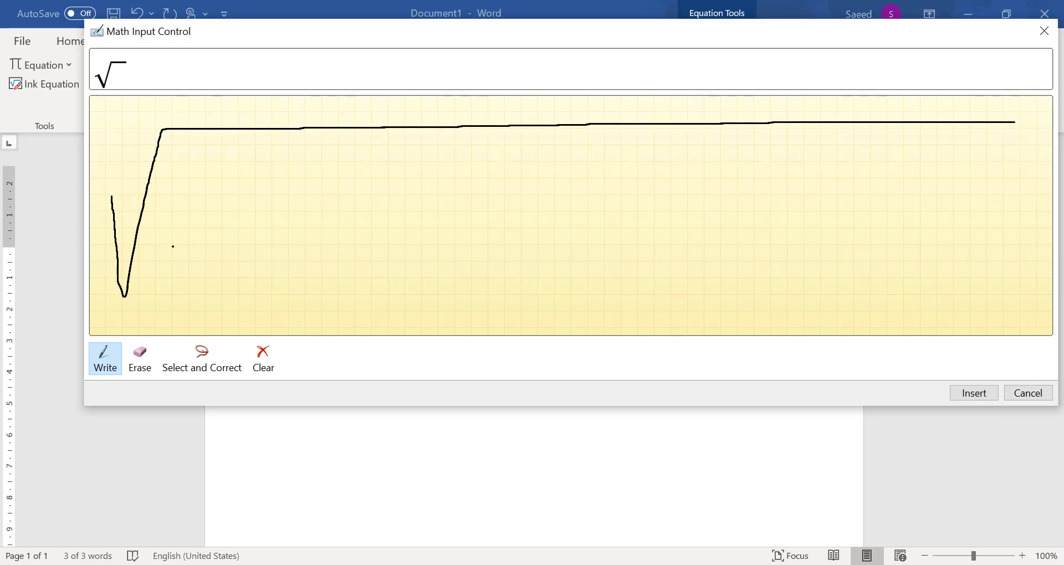
mouse_move(166, 185)
left_mouse_down()
mouse_move(158, 201)
mouse_move(174, 251)
left_mouse_up()
left_click_drag(168, 202, 189, 234)
left_click_drag(193, 196, 210, 244)
mouse_move(192, 197)
left_mouse_down()
mouse_move(232, 197)
mouse_move(280, 234)
left_mouse_up()
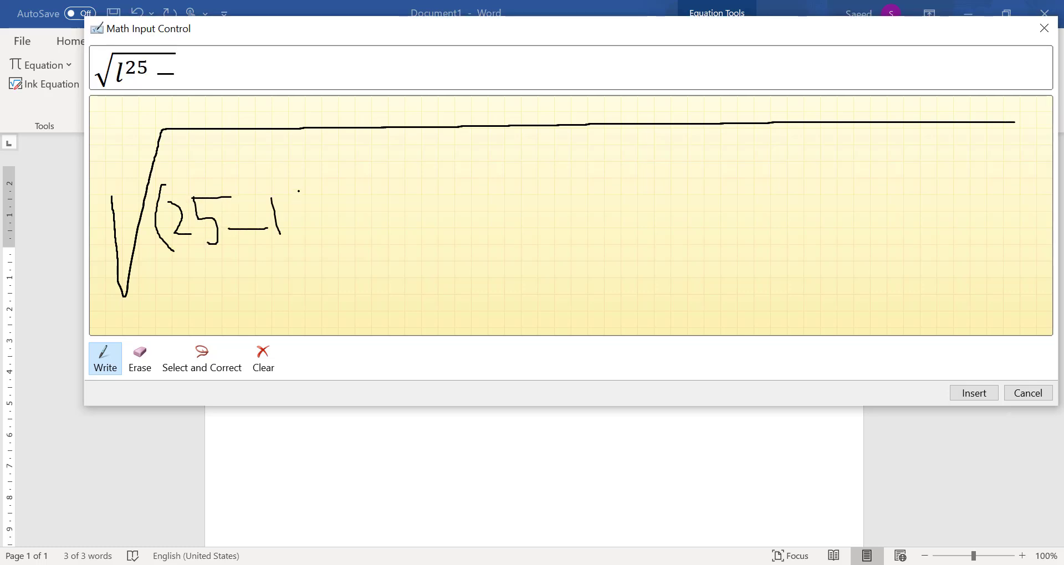
mouse_move(299, 191)
left_mouse_down()
mouse_move(303, 241)
mouse_move(286, 219)
mouse_move(314, 250)
left_mouse_up()
mouse_move(307, 170)
left_mouse_down()
mouse_move(323, 197)
mouse_move(337, 198)
left_mouse_up()
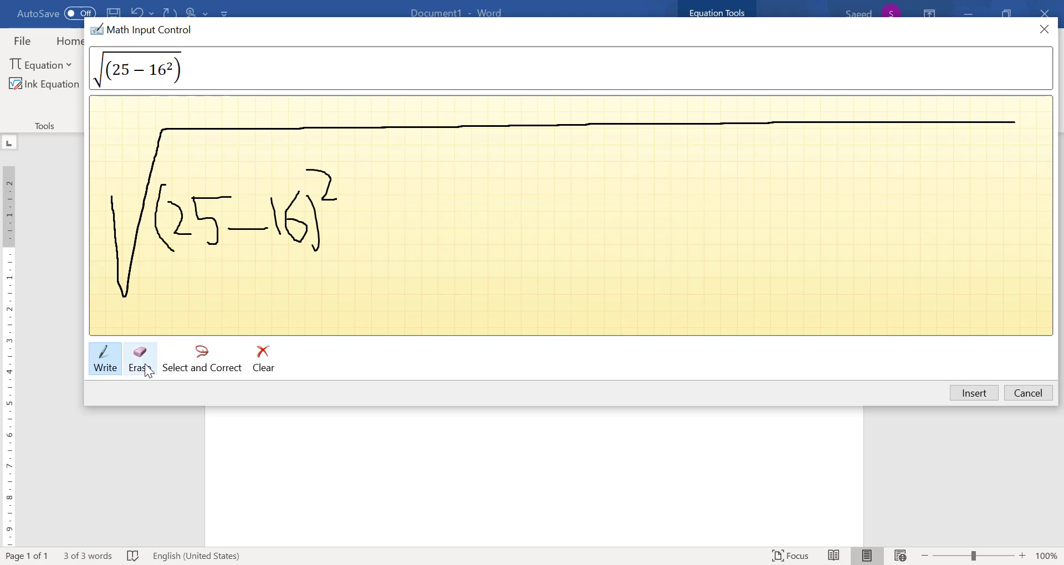
Erase the misread superscript and rewrite the 2 after the bracket
left_click(145, 367)
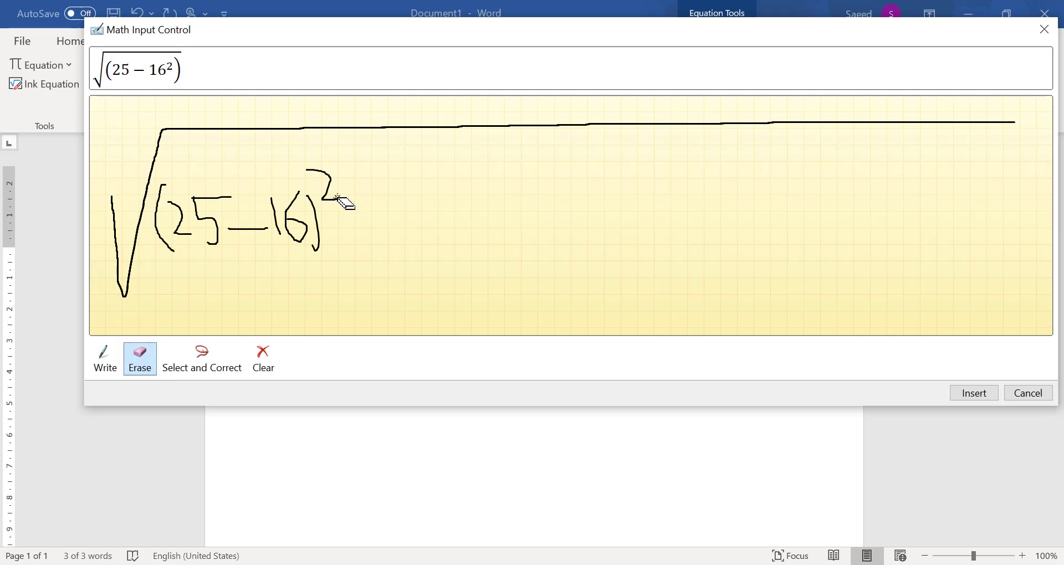
left_click(338, 198)
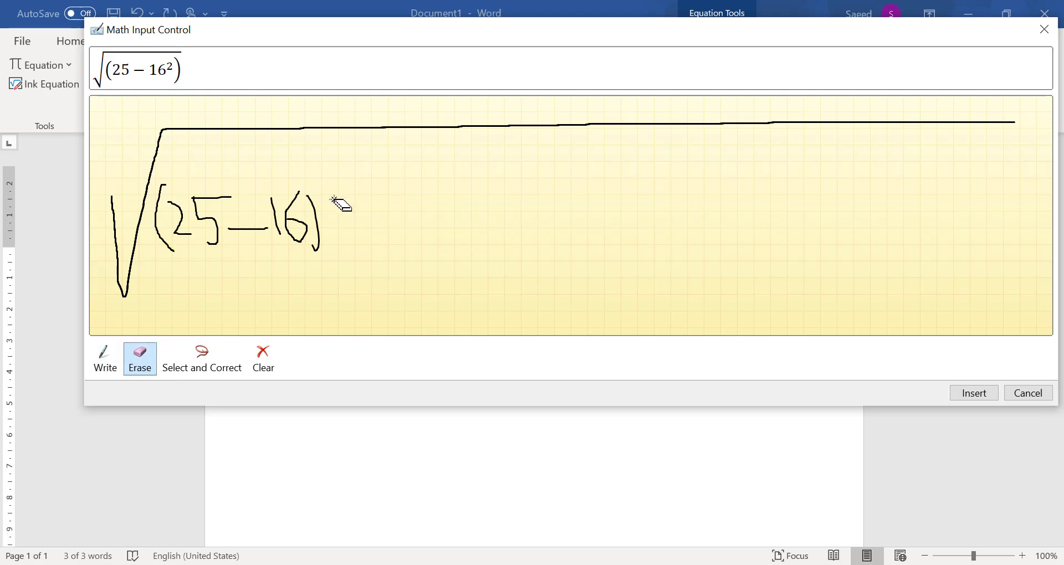
left_click(118, 359)
mouse_move(315, 167)
left_mouse_down()
mouse_move(316, 193)
mouse_move(335, 190)
left_mouse_up()
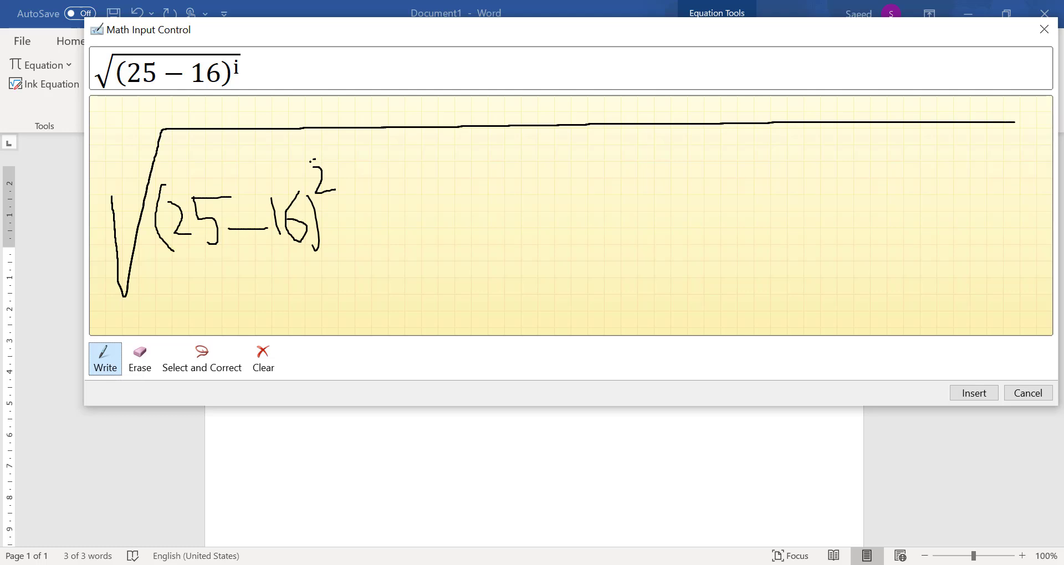
Use Select and Correct to mark the superscript as the number two
left_click(186, 369)
mouse_move(326, 149)
left_mouse_down()
mouse_move(298, 155)
mouse_move(312, 178)
mouse_move(325, 151)
left_mouse_up()
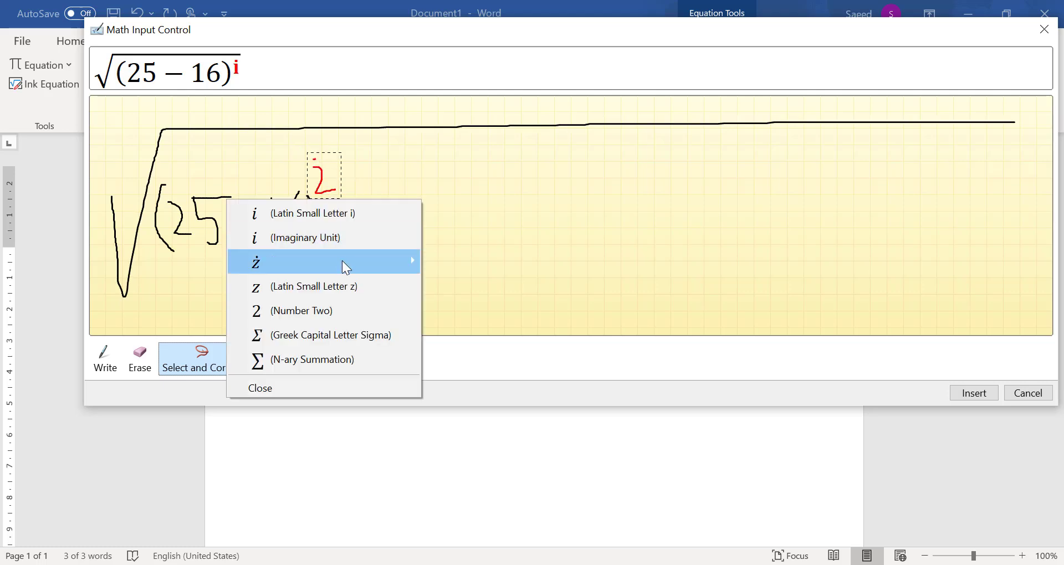
left_click(307, 312)
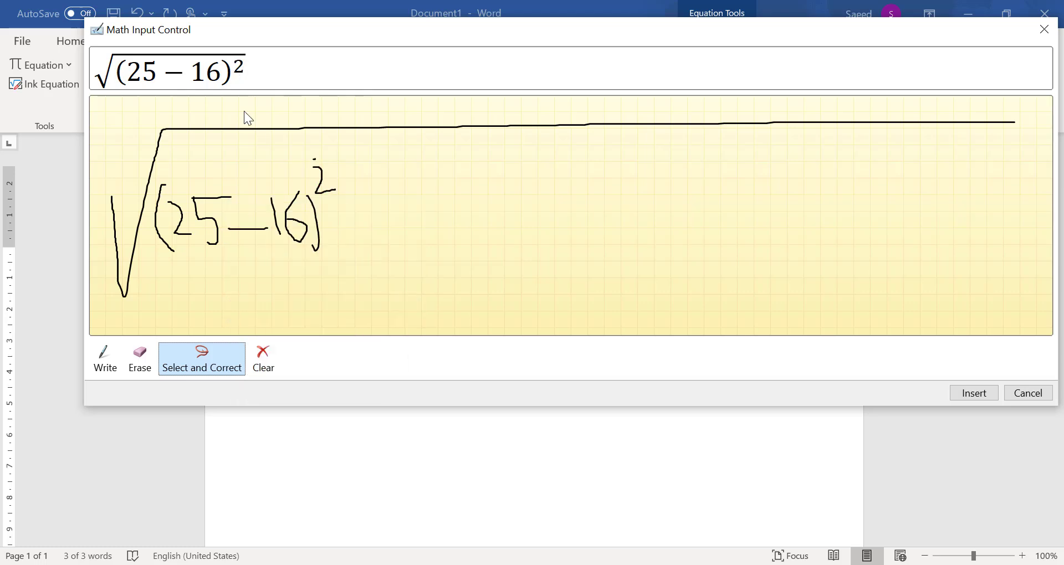
Write the factor (0.3) after the first squared term
left_click(109, 355)
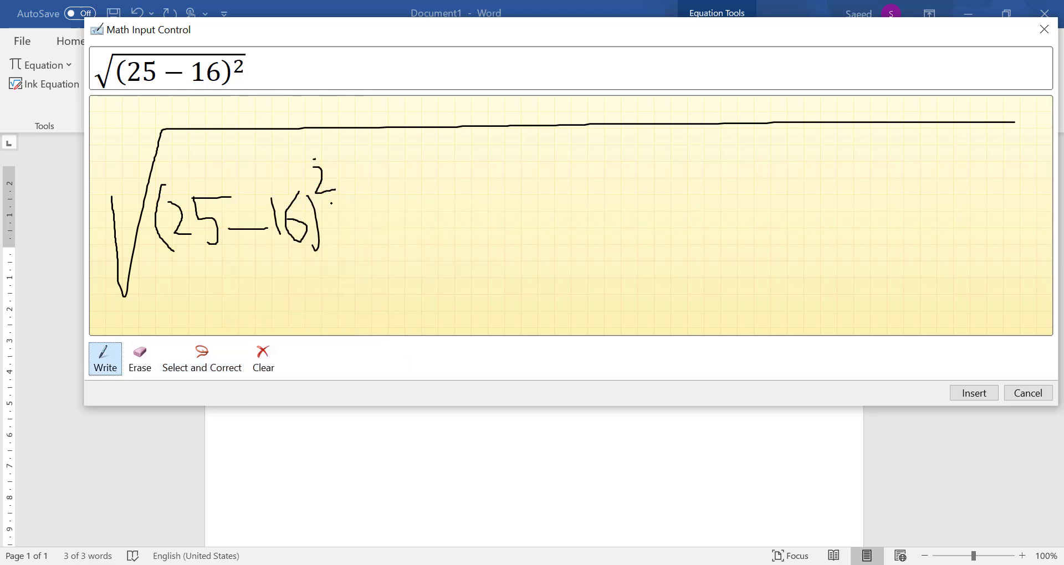
mouse_move(334, 198)
left_mouse_down()
mouse_move(331, 232)
mouse_move(347, 249)
left_mouse_up()
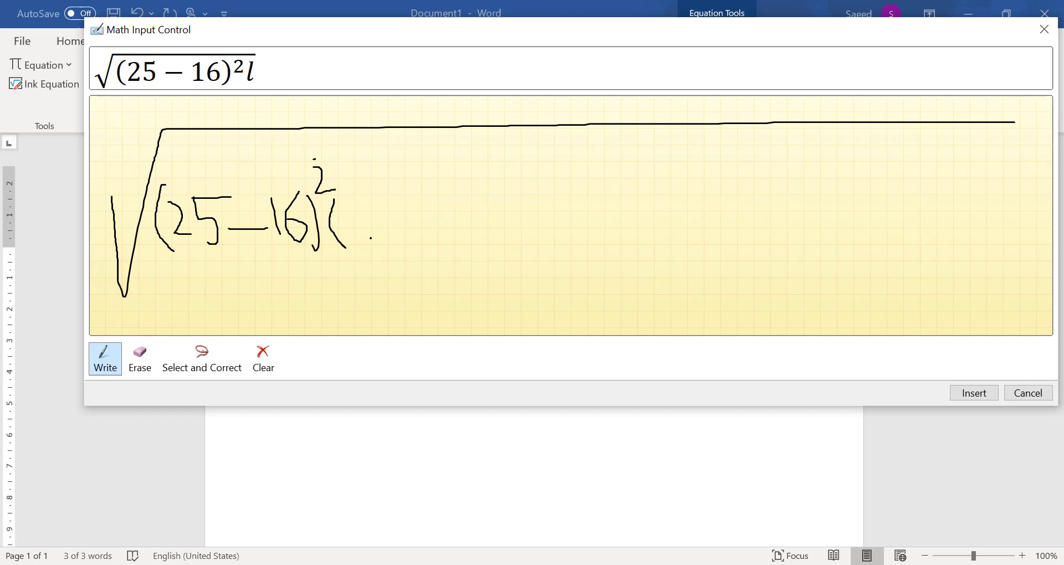
key("alt+Tab")
key("alt+Tab")
mouse_move(343, 236)
left_mouse_down()
mouse_move(338, 214)
mouse_move(352, 232)
mouse_move(387, 207)
mouse_move(382, 225)
mouse_move(399, 244)
mouse_move(440, 228)
mouse_move(431, 253)
left_mouse_up()
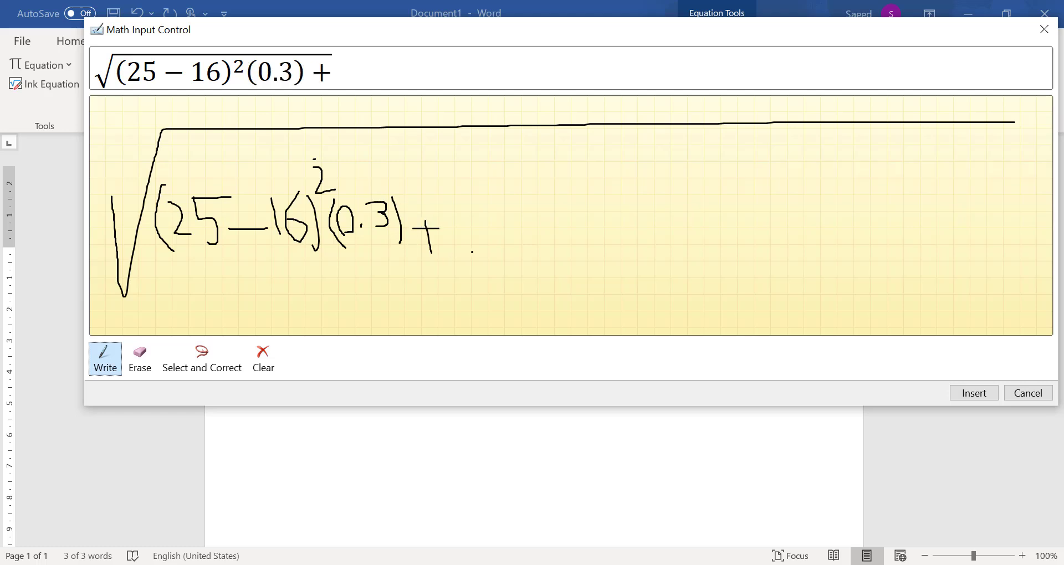
key("alt+Tab")
key("alt+Tab")
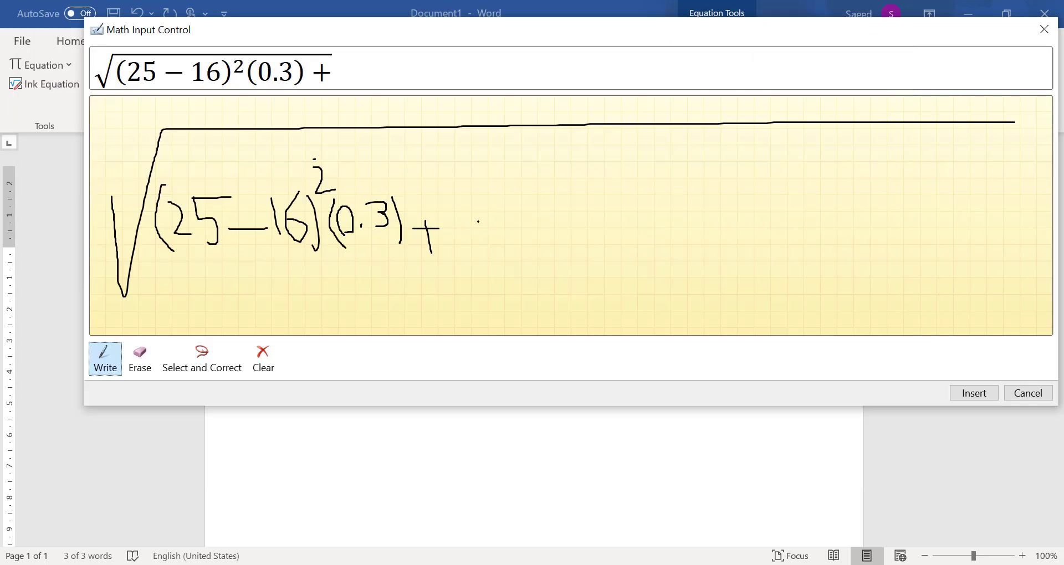
Add + (15−16)², rewriting its misread exponent, then open the next bracket
mouse_move(447, 200)
left_mouse_down()
mouse_move(454, 238)
mouse_move(456, 225)
mouse_move(473, 224)
mouse_move(463, 235)
mouse_move(491, 204)
mouse_move(502, 226)
mouse_move(546, 231)
left_mouse_up()
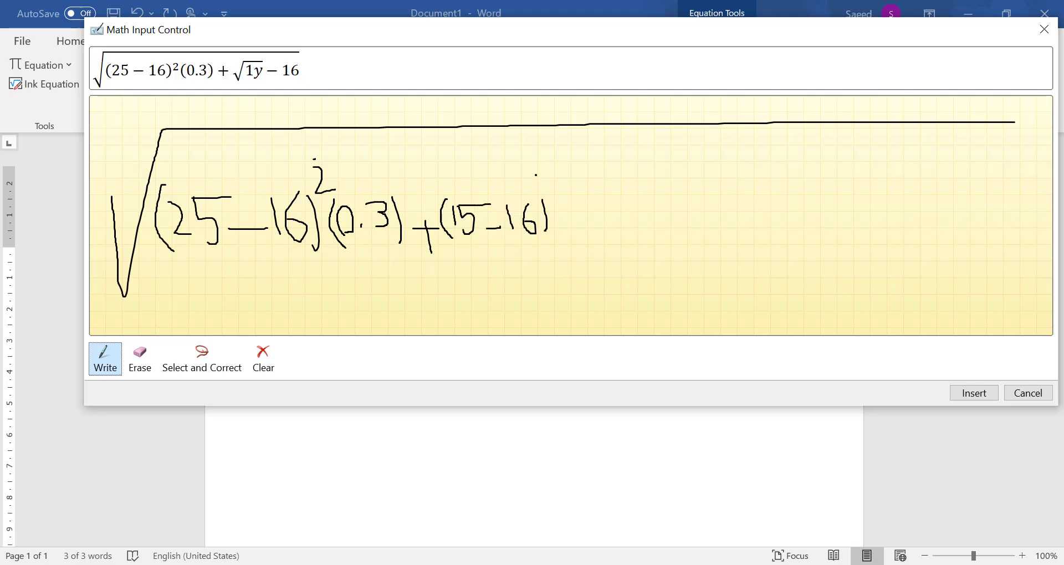
left_click_drag(535, 175, 553, 192)
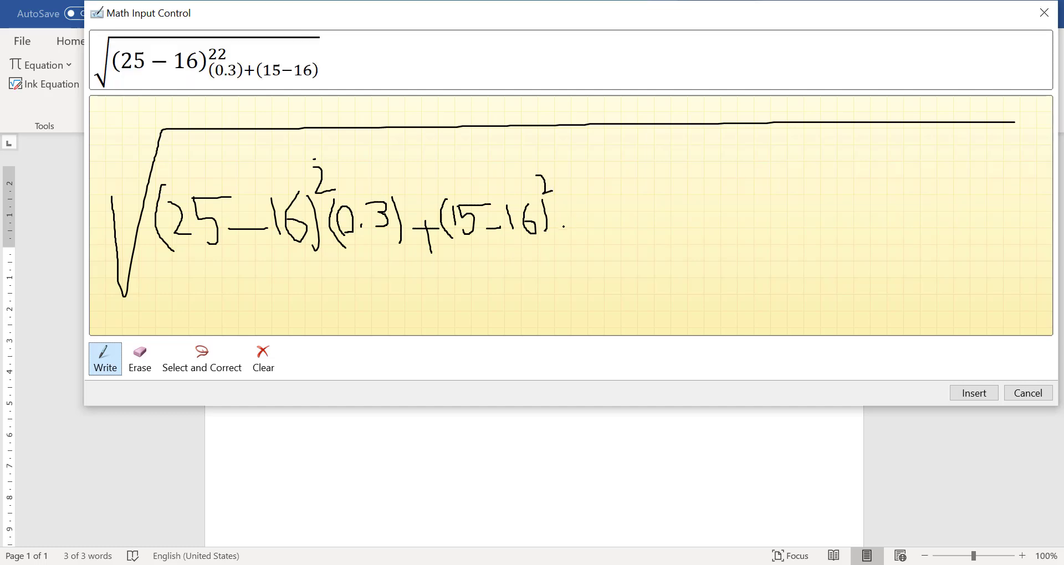
left_click(141, 357)
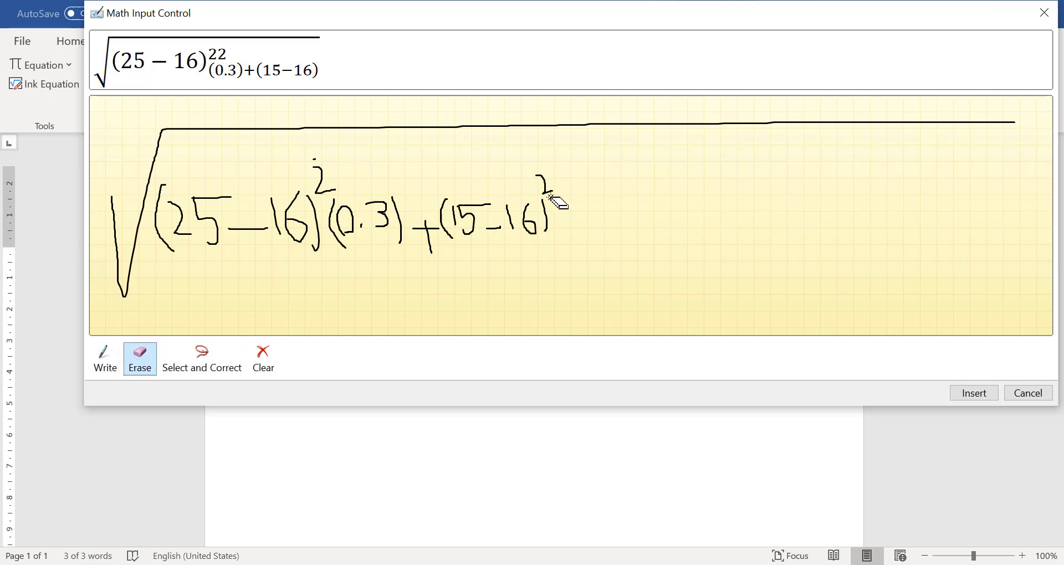
left_click_drag(543, 190, 542, 166)
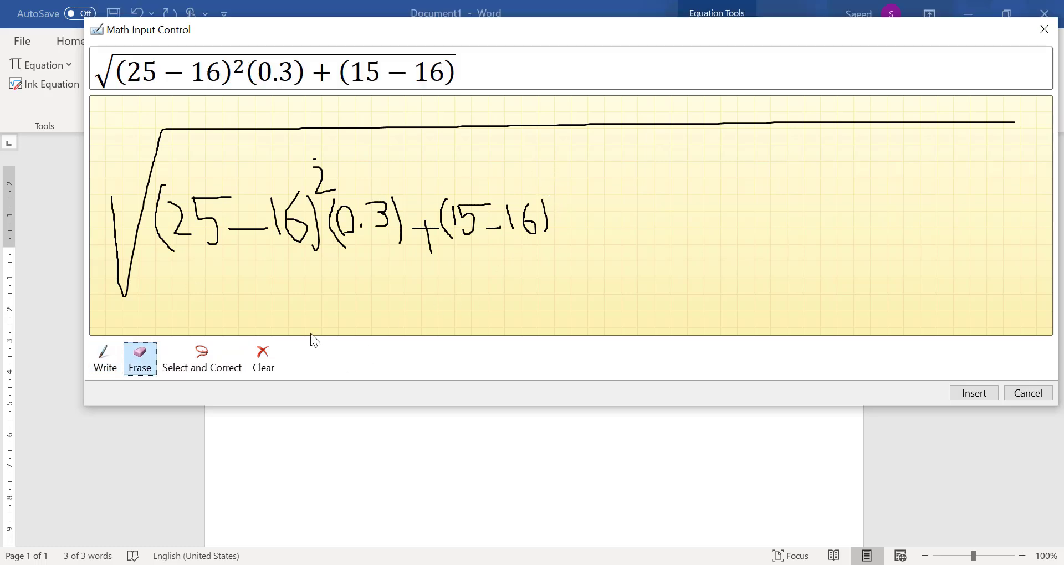
left_click(105, 354)
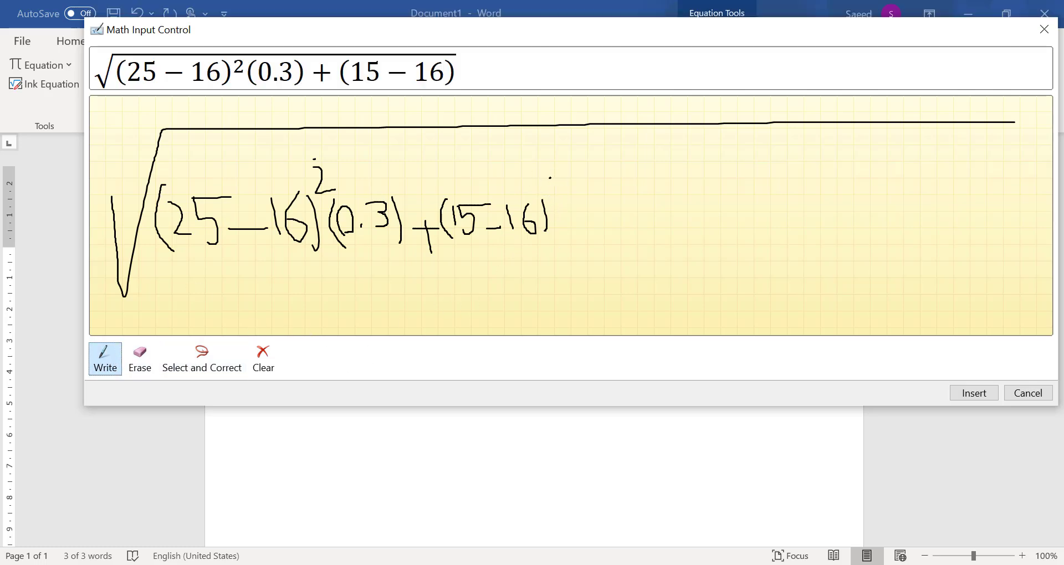
mouse_move(550, 177)
left_mouse_down()
mouse_move(549, 203)
mouse_move(566, 198)
left_mouse_up()
mouse_move(568, 201)
left_mouse_down()
mouse_move(582, 243)
mouse_move(588, 209)
left_mouse_up()
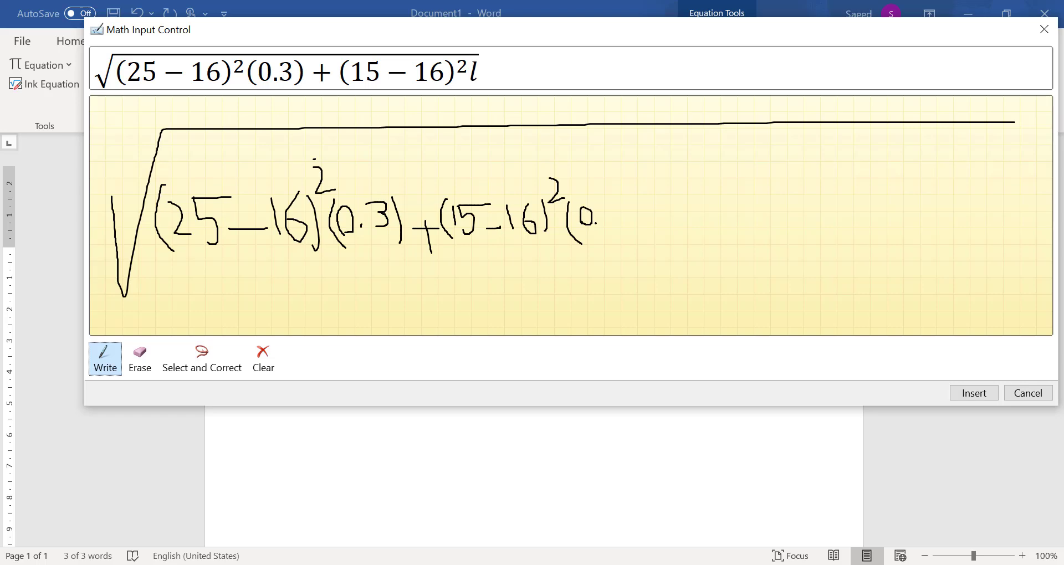
Complete the second factor as (0.5), checking the reference image
key("alt+Tab")
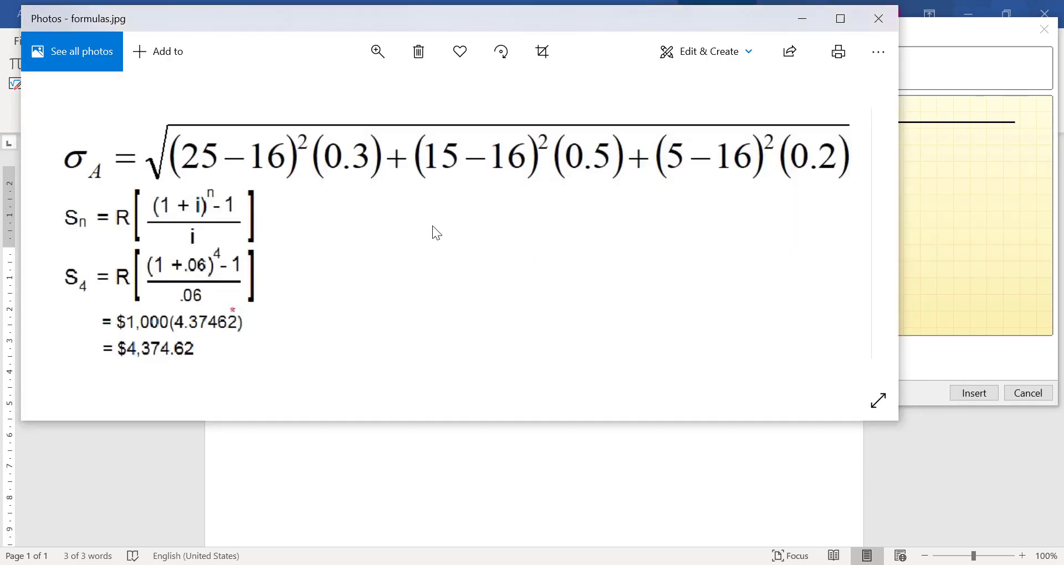
key("alt+Tab")
mouse_move(607, 203)
left_mouse_down()
mouse_move(611, 230)
mouse_move(620, 200)
mouse_move(633, 219)
mouse_move(625, 237)
mouse_move(665, 227)
mouse_move(659, 240)
left_mouse_up()
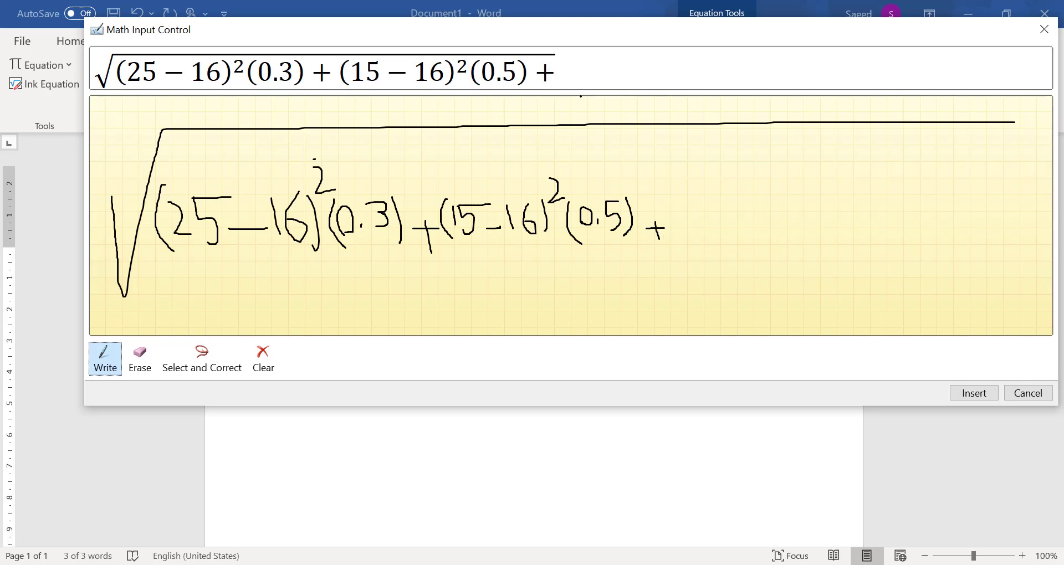
key("alt+Tab")
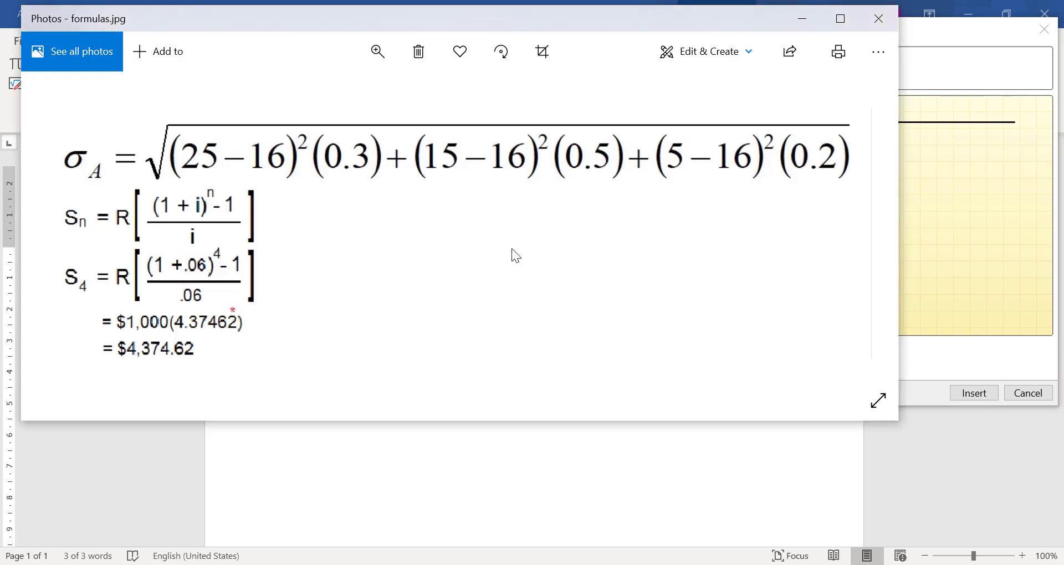
key("alt+Tab")
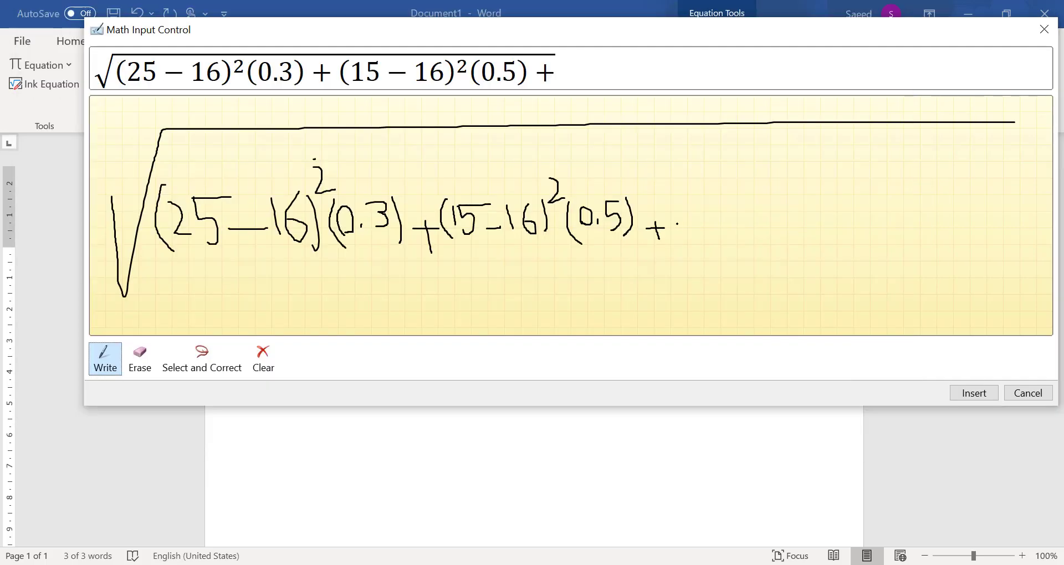
Write the third term (5 − 16)²(0.2) under the root
left_click_drag(674, 197, 690, 235)
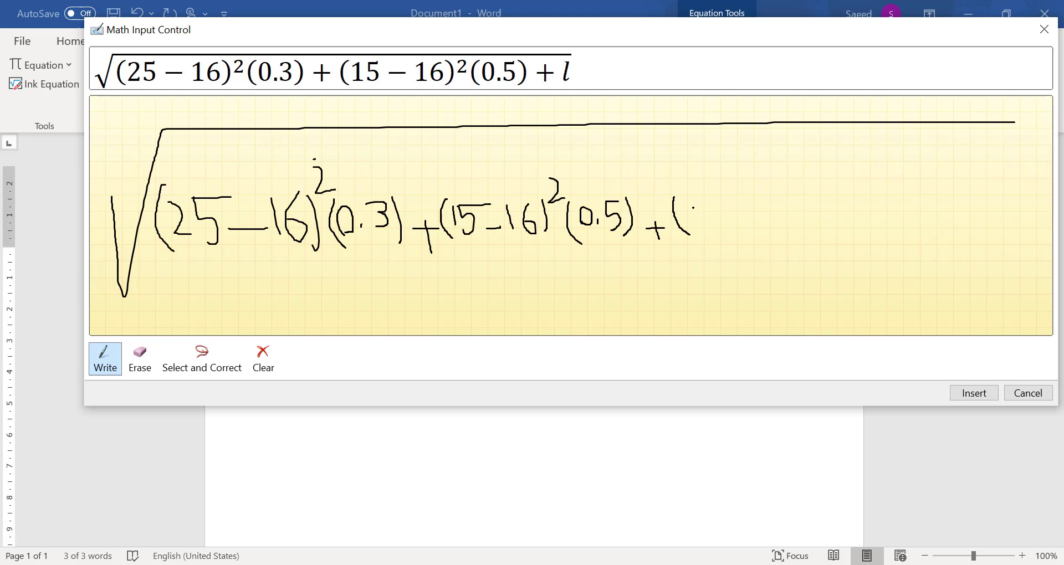
key("alt+Tab")
key("alt+Tab")
left_click_drag(691, 202, 709, 236)
mouse_move(729, 221)
left_mouse_down()
mouse_move(766, 228)
mouse_move(780, 210)
mouse_move(800, 238)
left_mouse_up()
left_click_drag(798, 173, 845, 238)
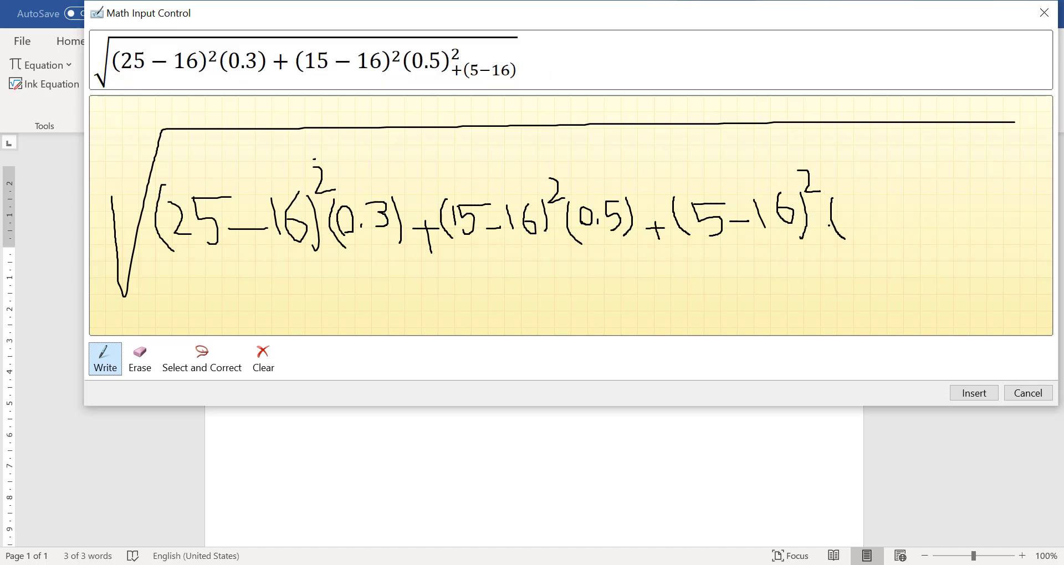
key("alt+Tab")
key("alt+Tab")
left_click(843, 218)
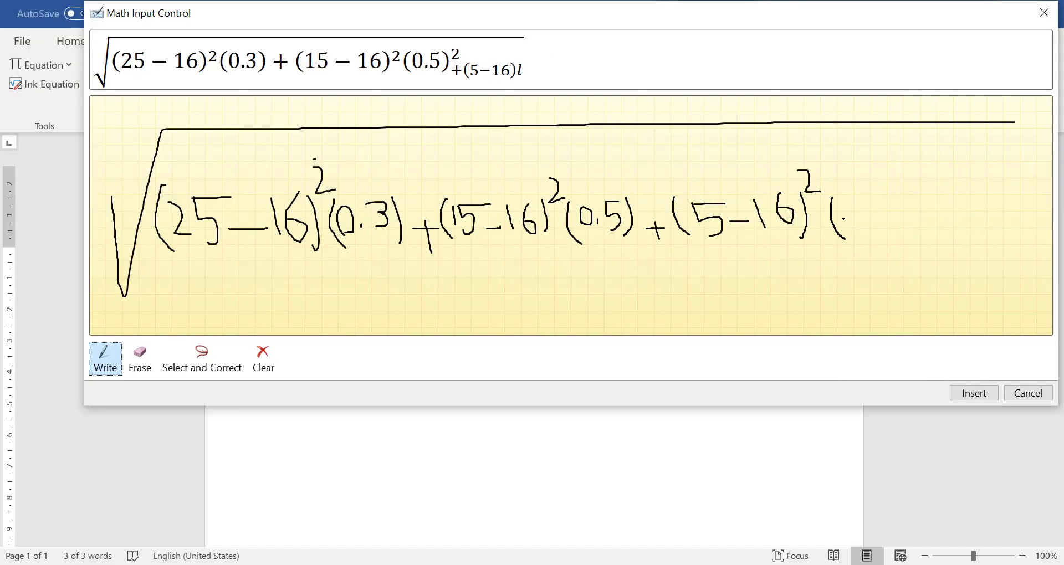
mouse_move(878, 208)
left_mouse_down()
mouse_move(888, 206)
mouse_move(896, 229)
left_mouse_up()
left_click_drag(896, 194, 914, 239)
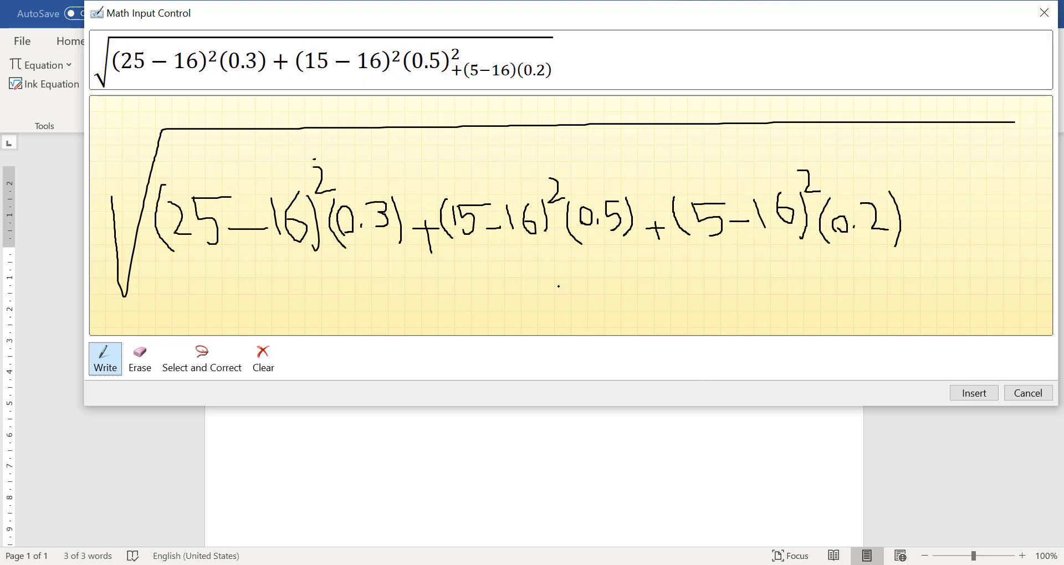
Correct the last exponent to Number Two and insert the square-root formula into the document
left_click(199, 363)
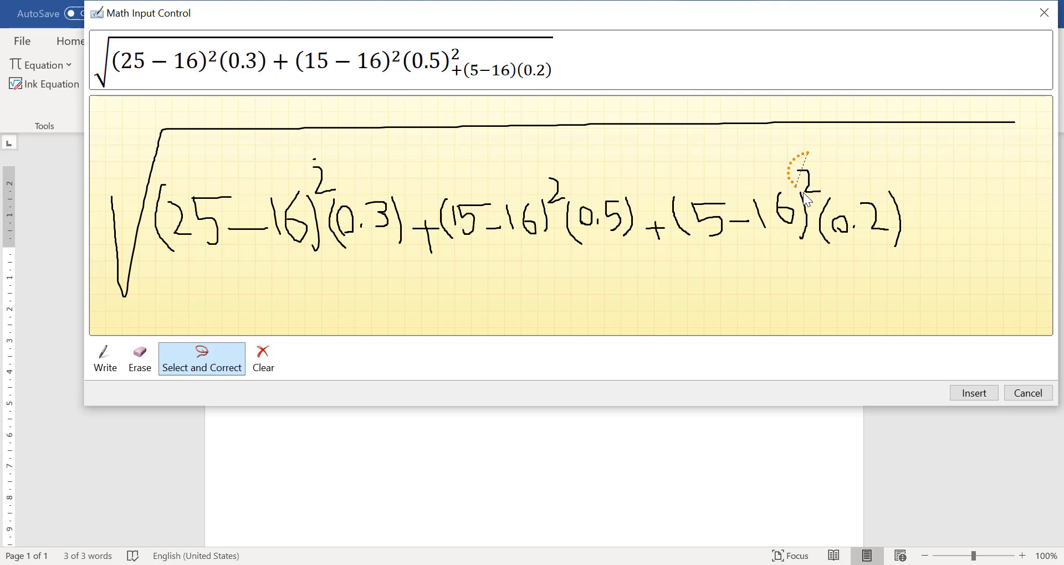
left_click_drag(824, 180, 807, 154)
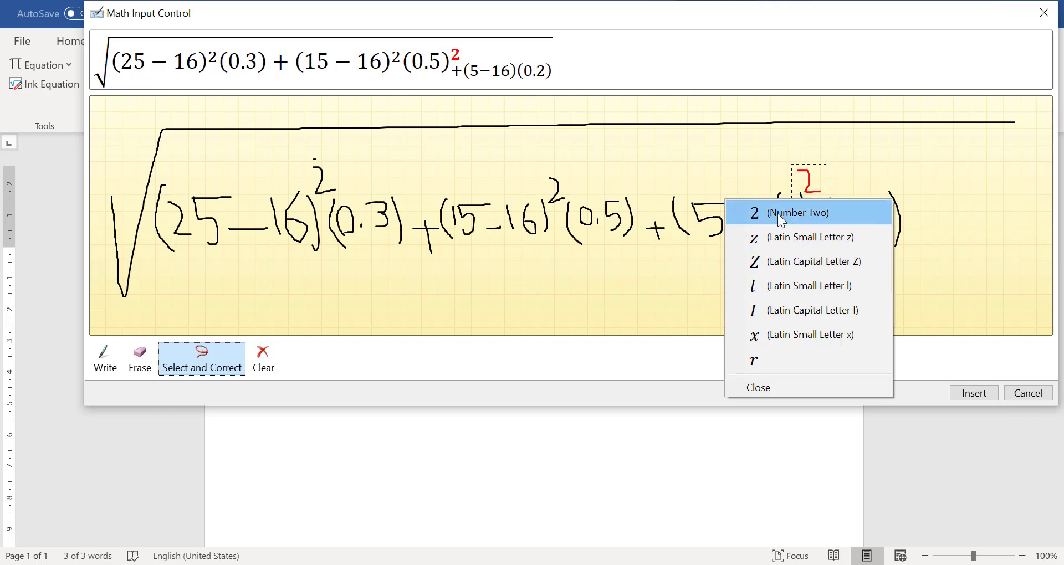
left_click(843, 212)
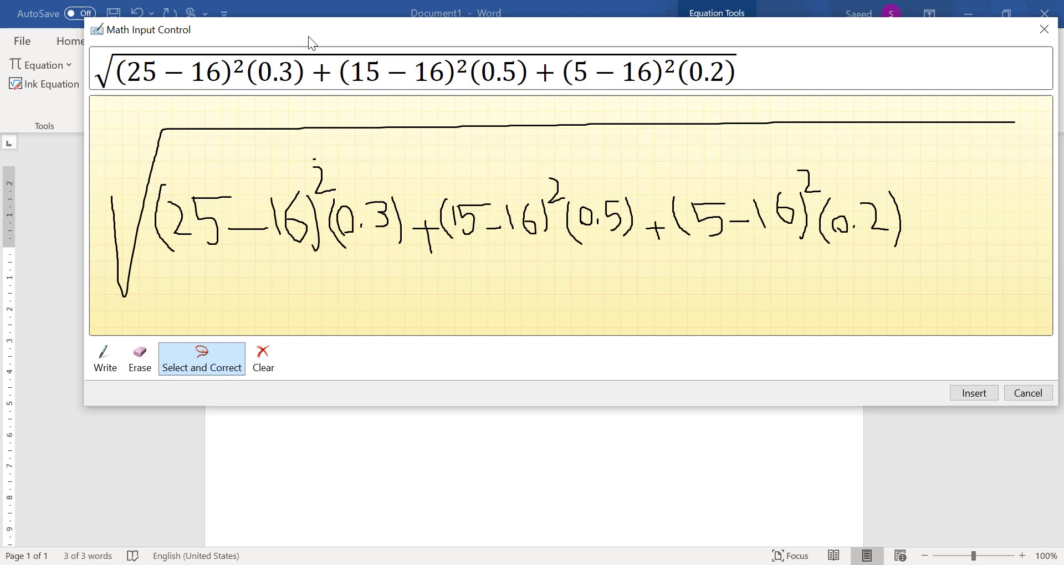
mouse_move(320, 40)
left_mouse_down()
mouse_move(285, 44)
mouse_move(296, 53)
left_mouse_up()
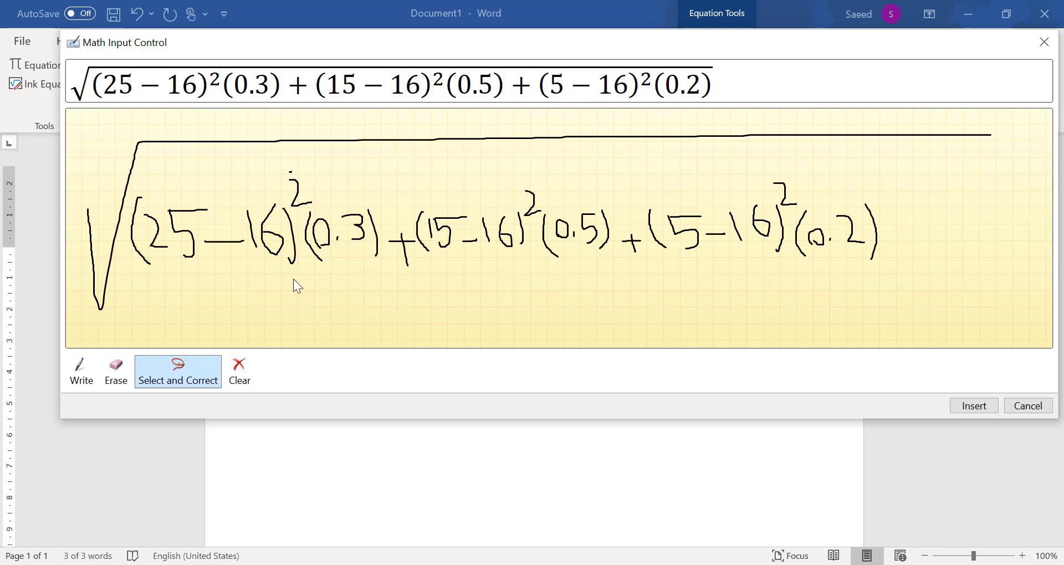
left_click(979, 408)
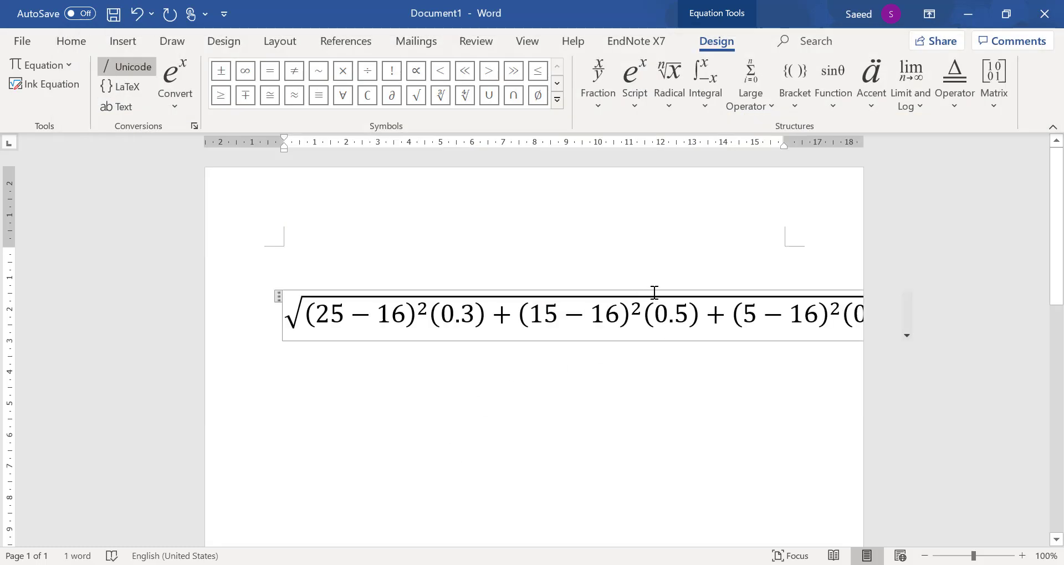
Insert 0.2 * in front of the (15 − 16) group
left_click_drag(315, 312, 371, 315)
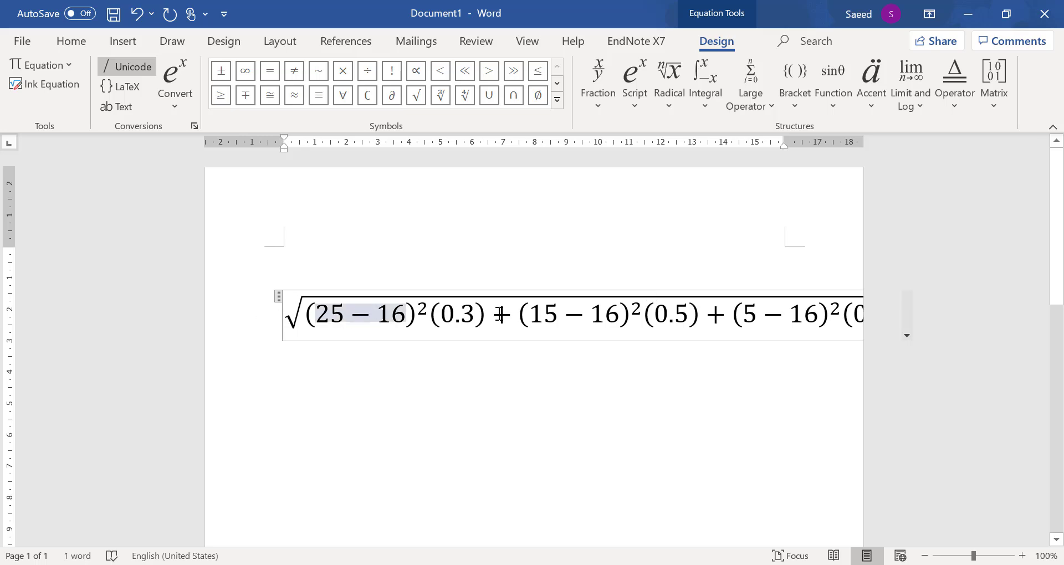
double_click(529, 336)
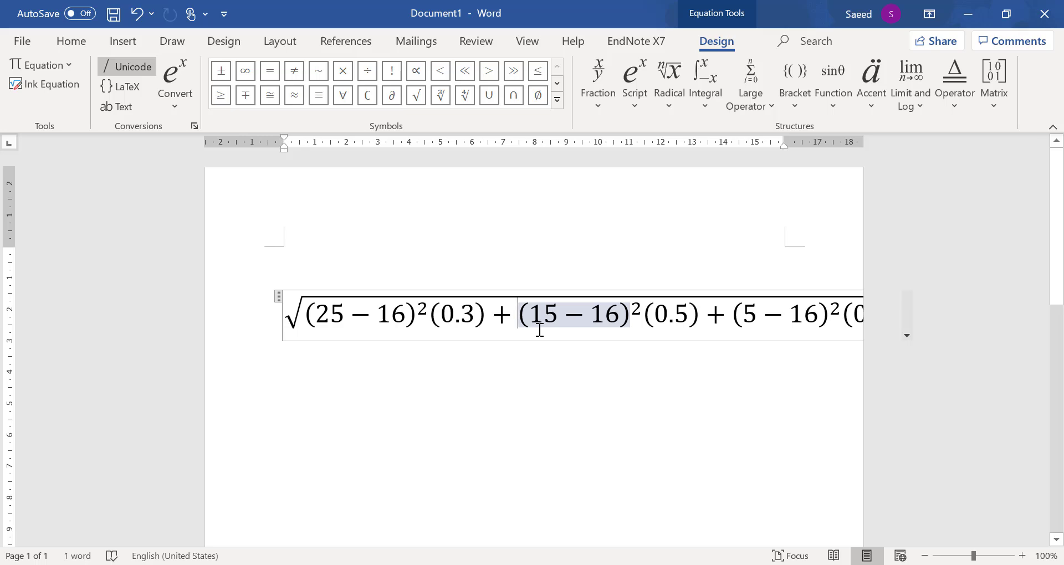
type("0.2 ")
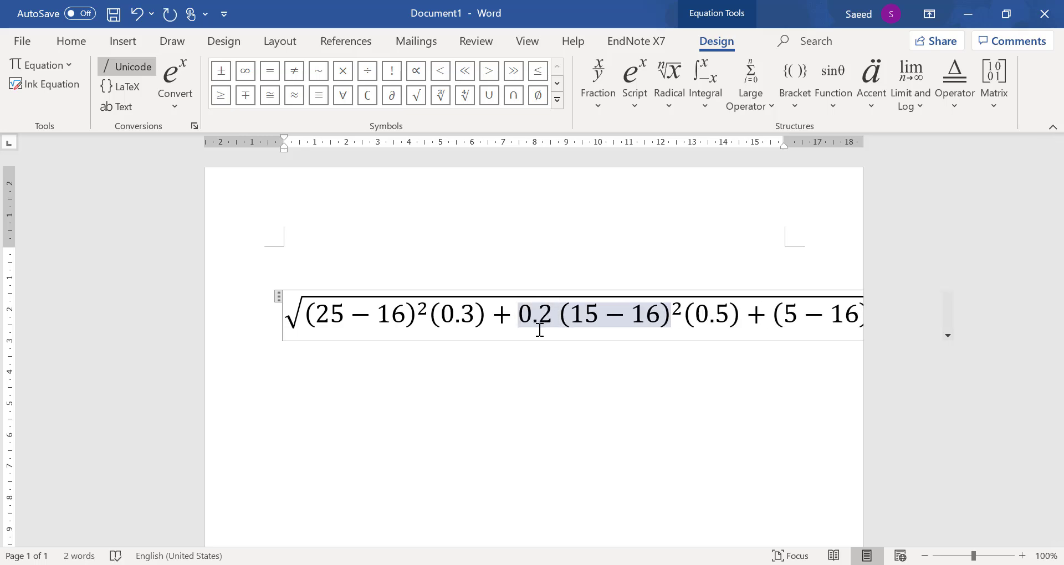
type("x")
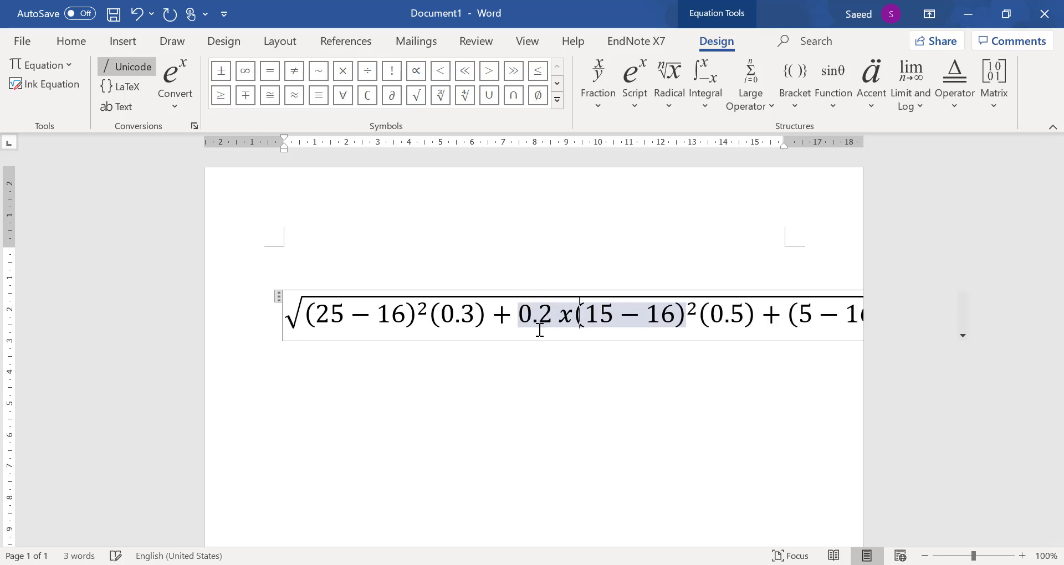
key("BackSpace")
type("*")
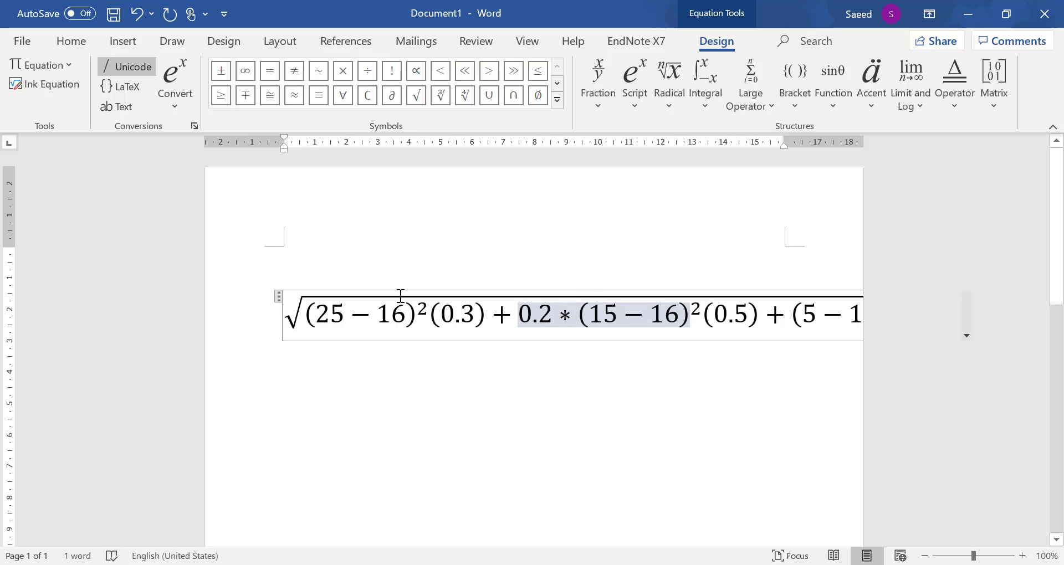
Shrink the whole equation to fit the page width
key("ctrl+a")
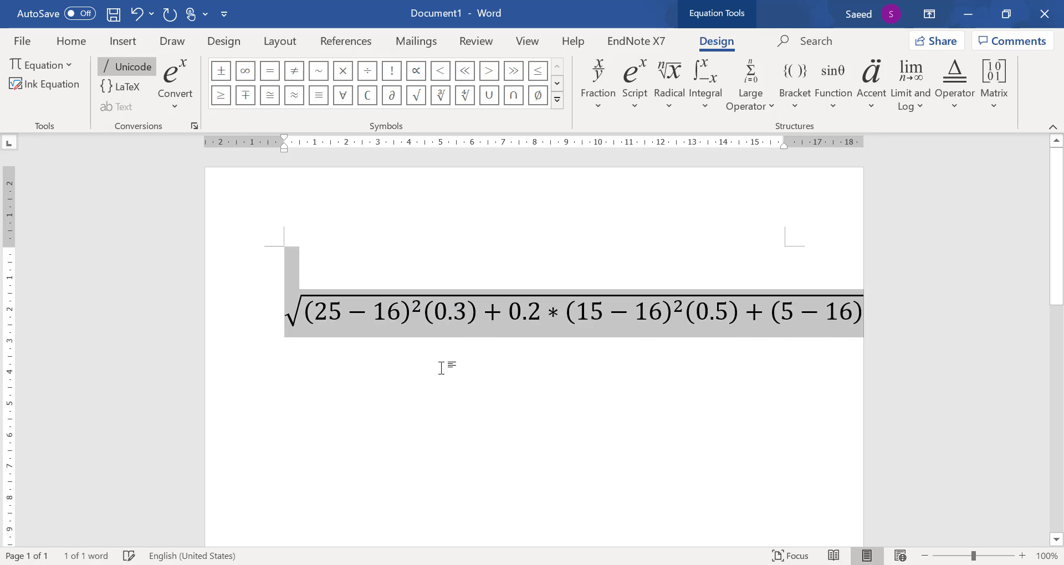
key("ctrl+bracketleft")
key("ctrl+bracketleft")
key("ctrl+bracketleft")
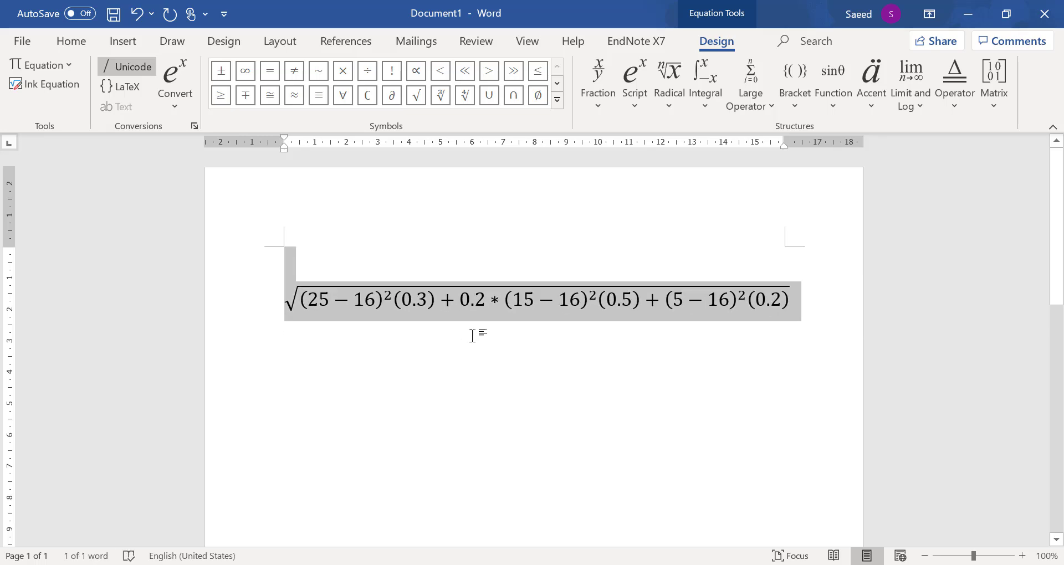
left_click(576, 335)
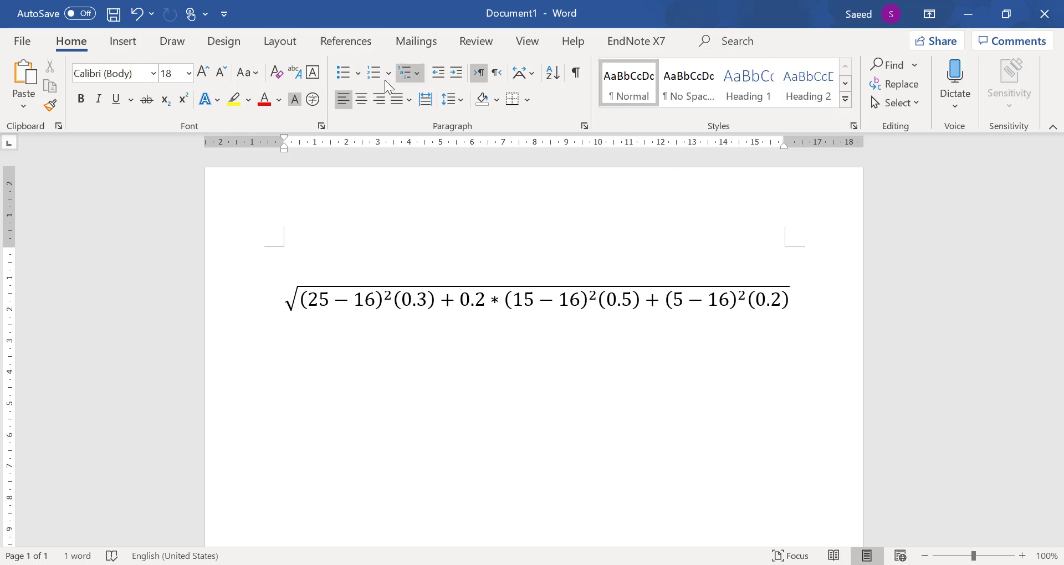
Add a new equation below containing an empty square root template
left_click(126, 45)
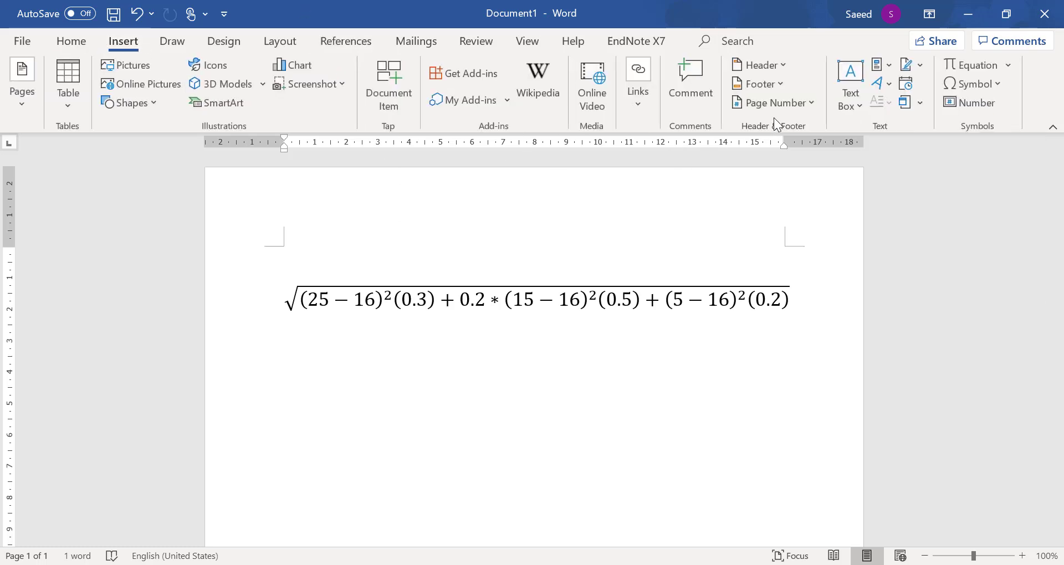
left_click(987, 68)
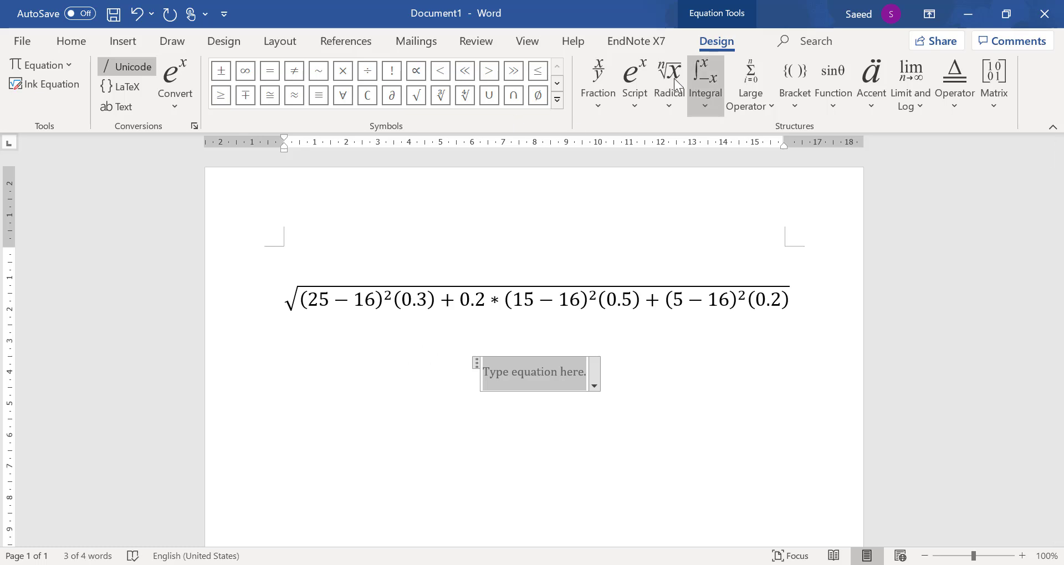
left_click(671, 89)
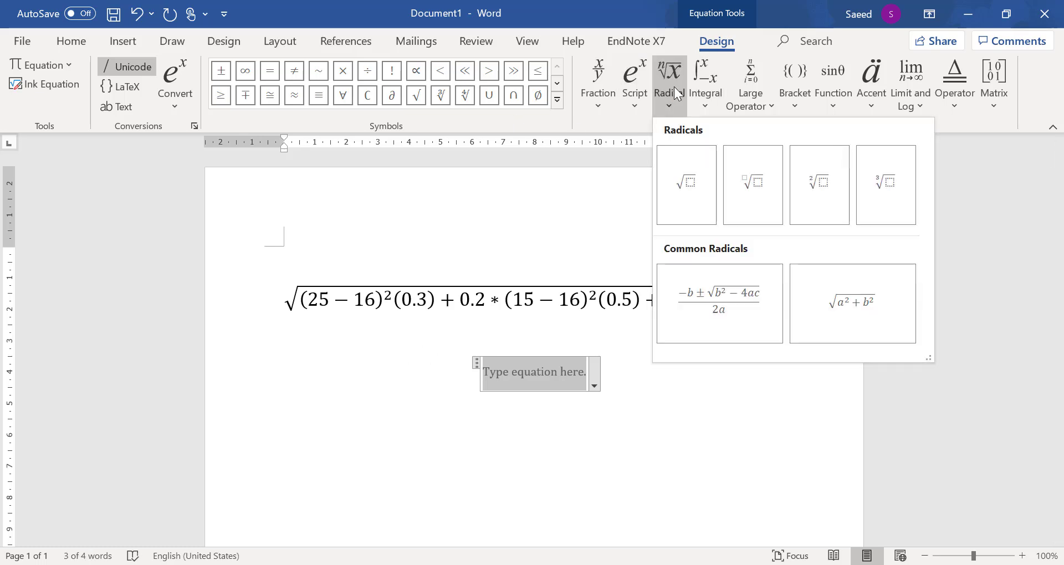
left_click(687, 187)
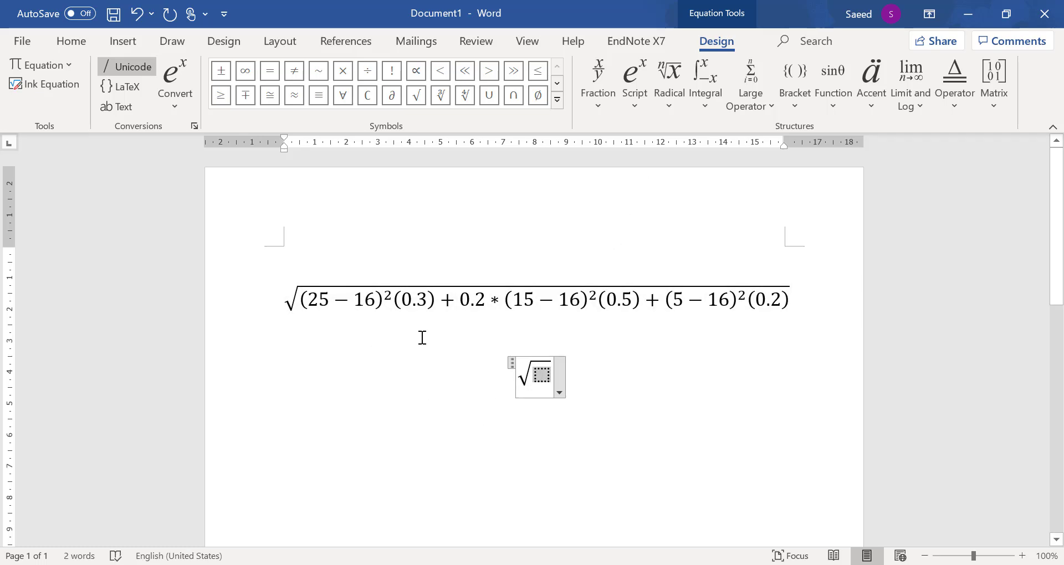
Delete the mistaken 0.2 ∗ from the first formula
left_click_drag(501, 300, 460, 300)
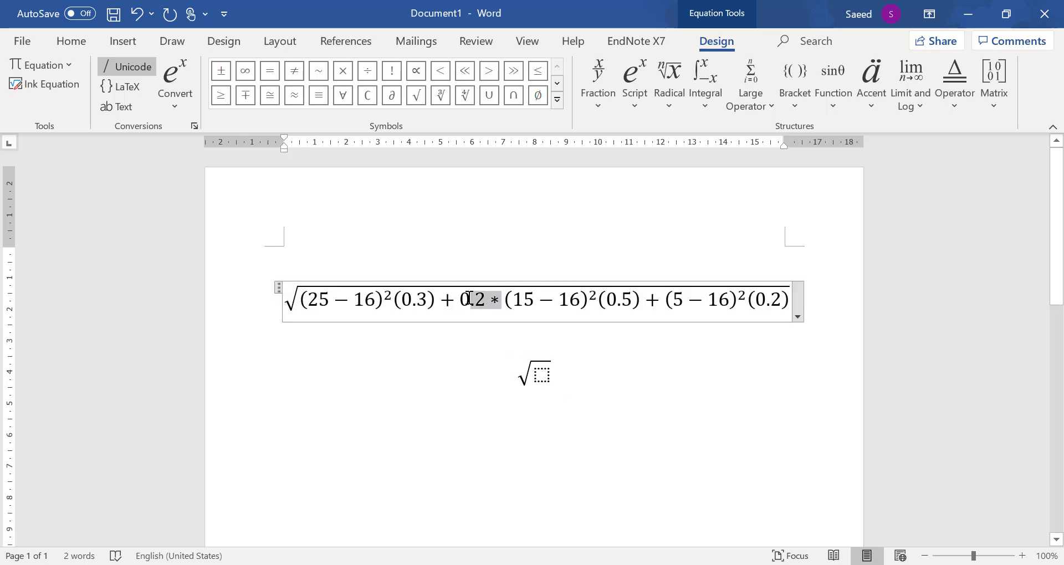
key("BackSpace")
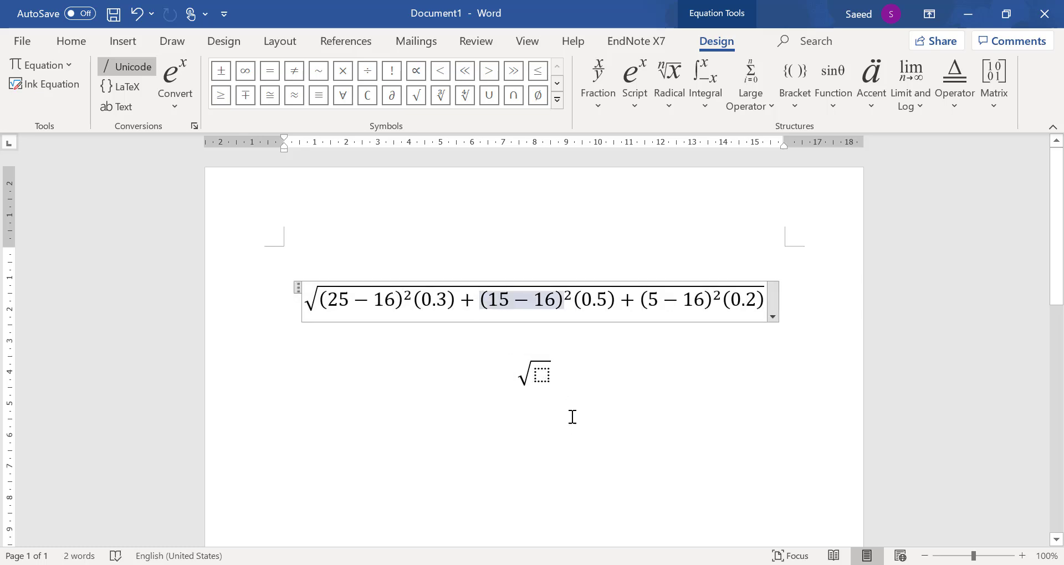
left_click(524, 379)
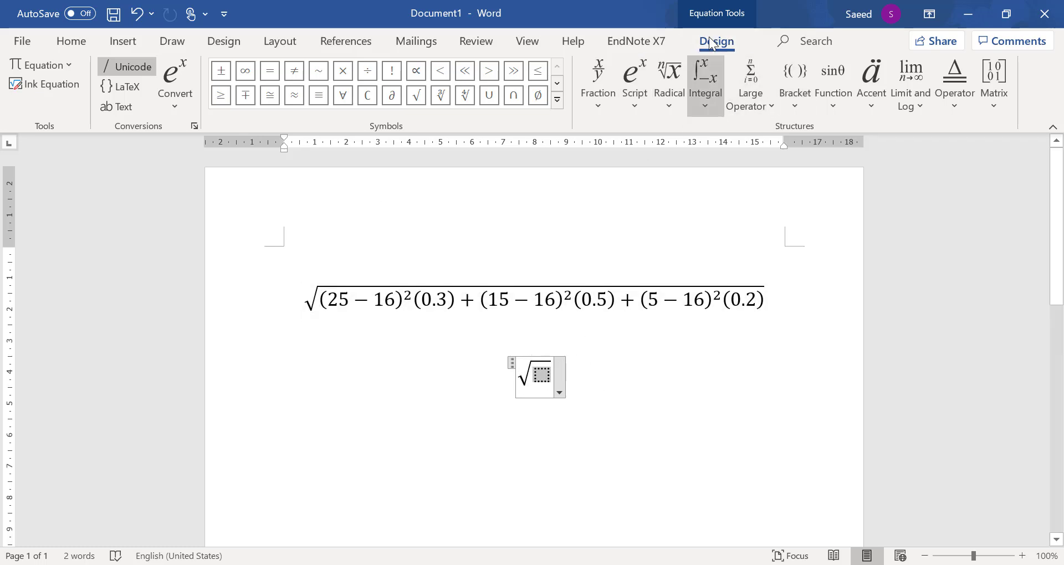
Build (25 − 16)²(0.3) under the square root using parentheses and superscript templates
left_click(797, 86)
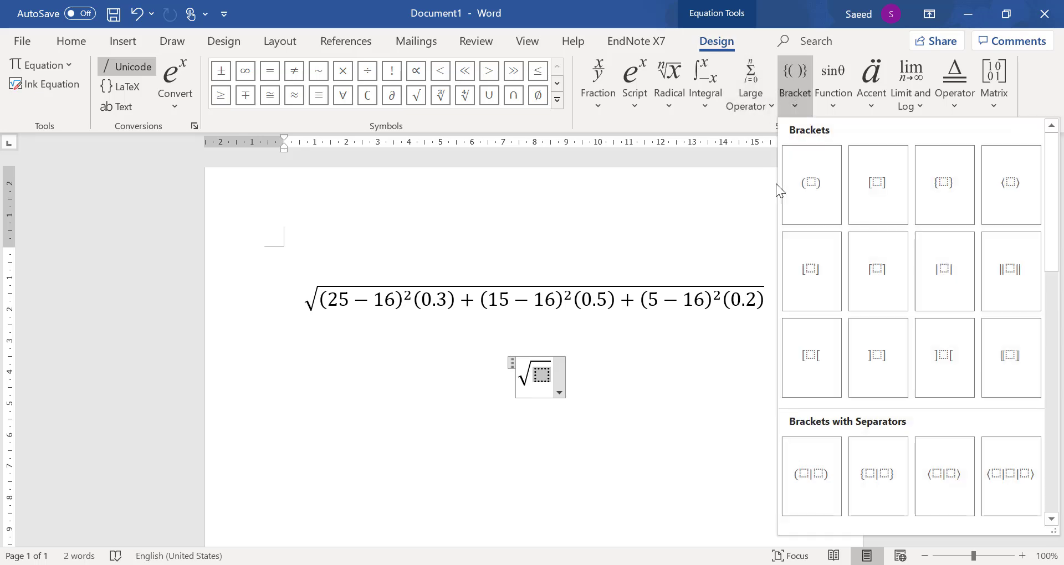
left_click(812, 193)
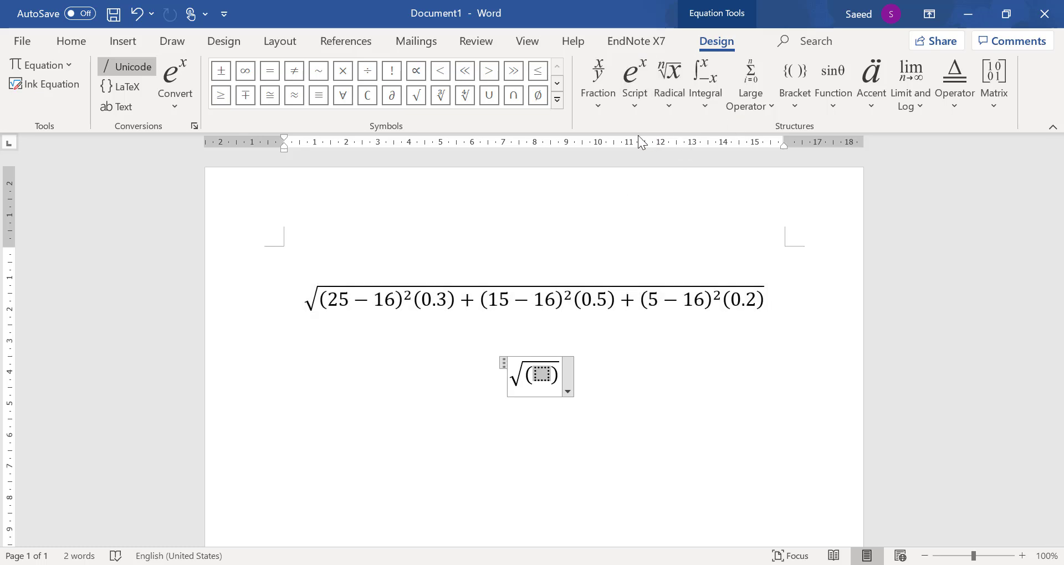
left_click(634, 94)
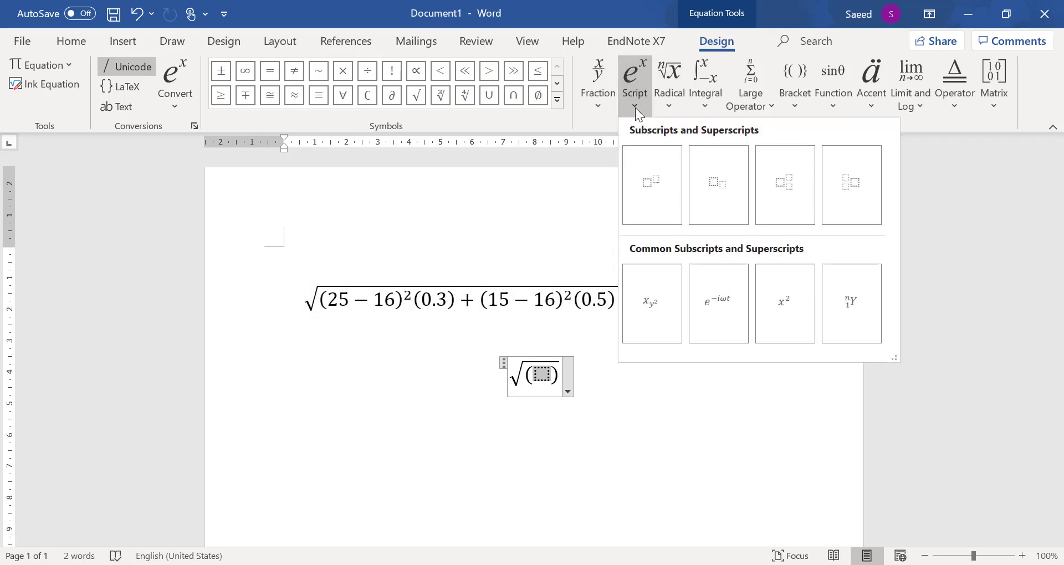
left_click(654, 194)
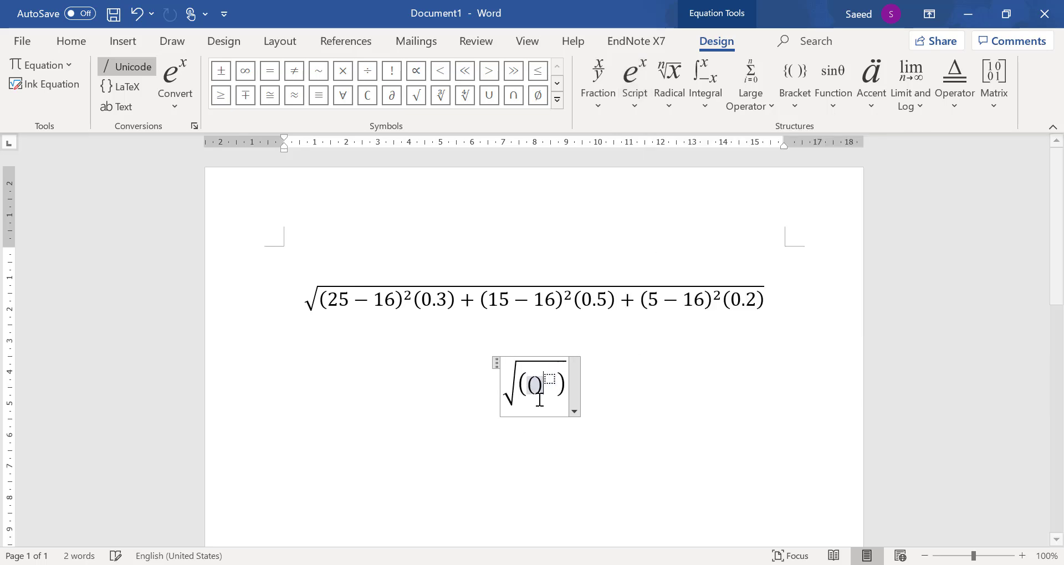
type("(25)-16")
key("Right")
type("2")
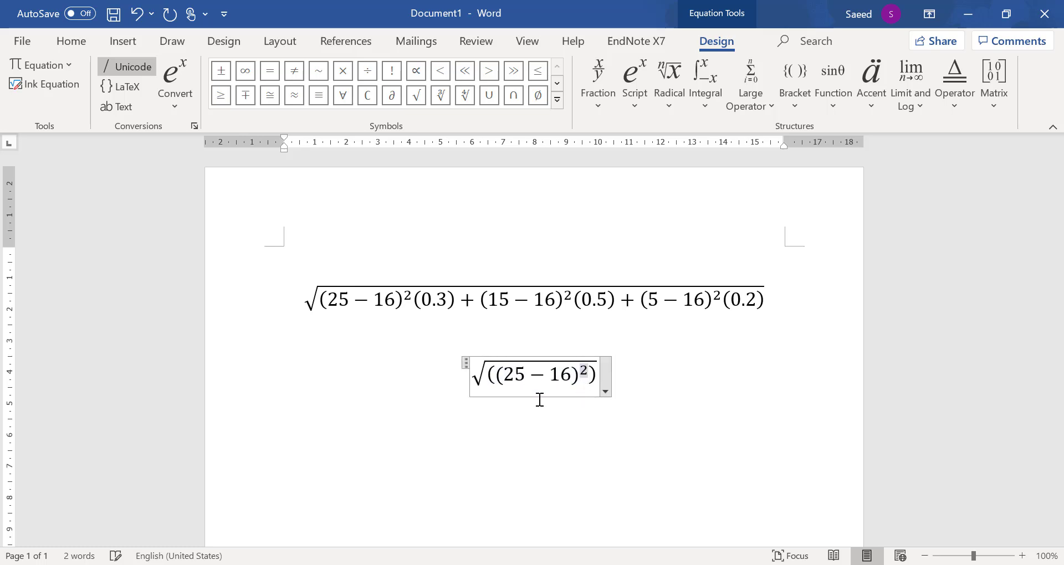
key("Right")
type("()")
key("Left")
type("0.3")
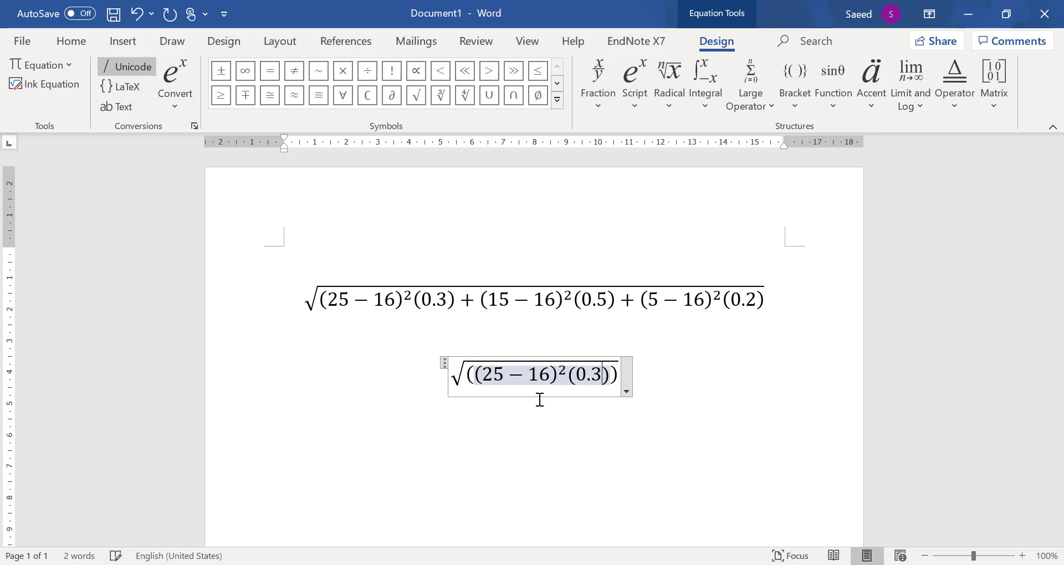
Select the whole first term (25 − 16)²(0.3)
left_click(556, 377)
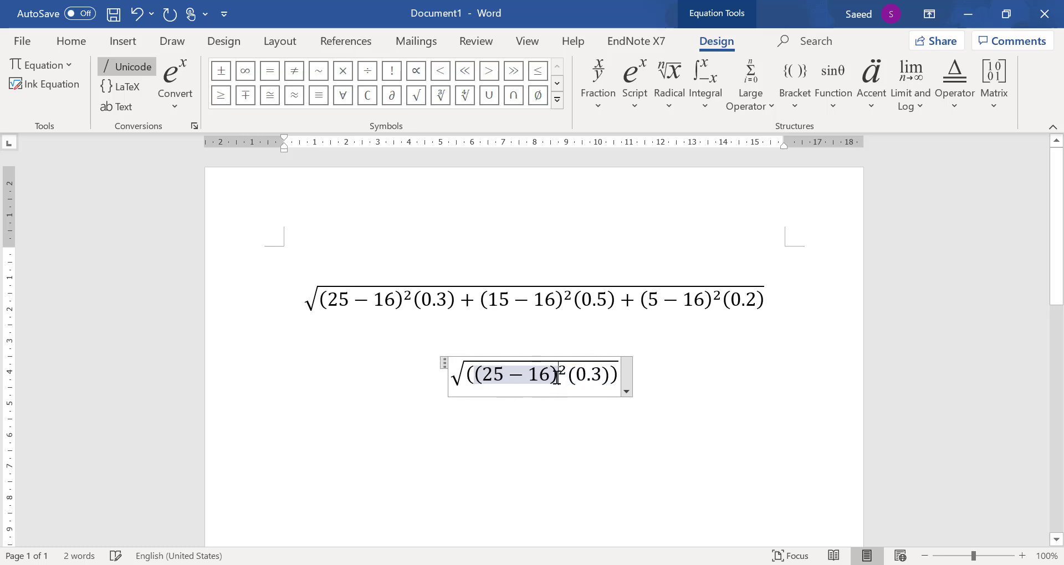
left_click_drag(484, 376, 481, 376)
key("ctrl+a")
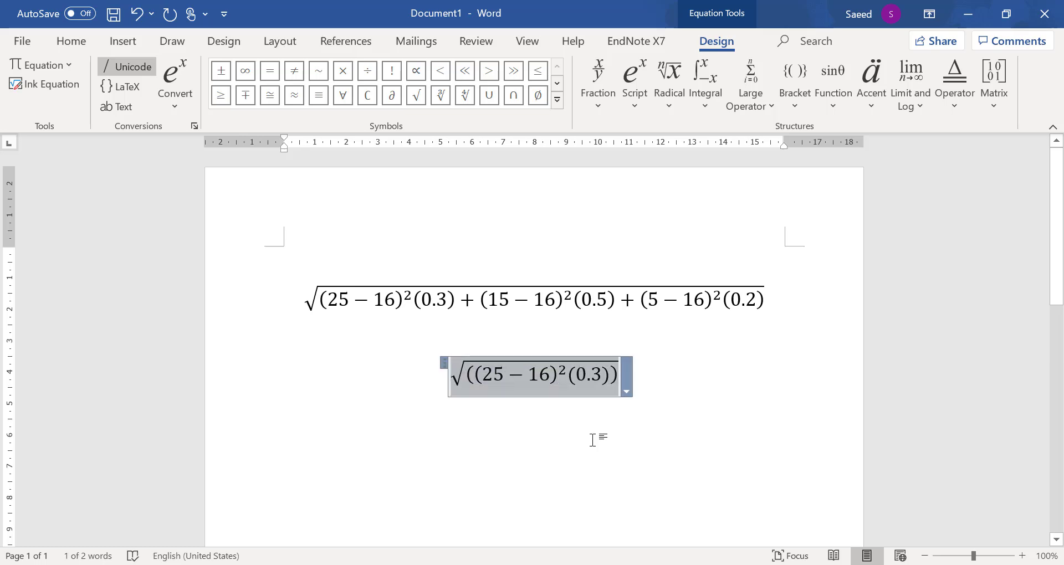
left_click_drag(485, 379, 557, 377)
key("shift+Right")
key("shift+Right")
key("shift+Right")
key("shift+Right")
key("shift+Right")
key("shift+Right")
key("ctrl+c")
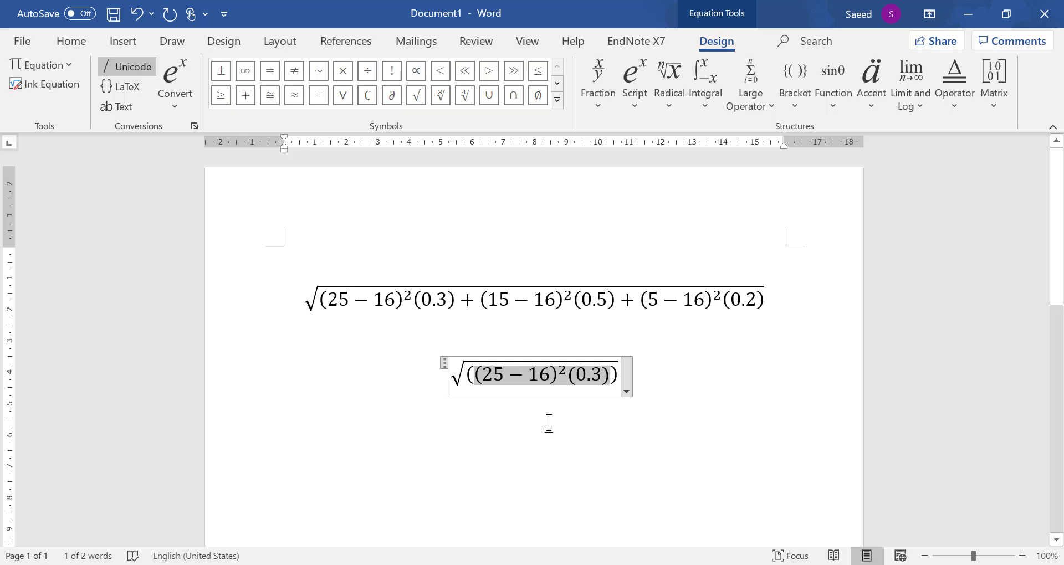
Append + (15 − 16)²(0.3) by pasting the first term and changing 25 to 15
key("Right")
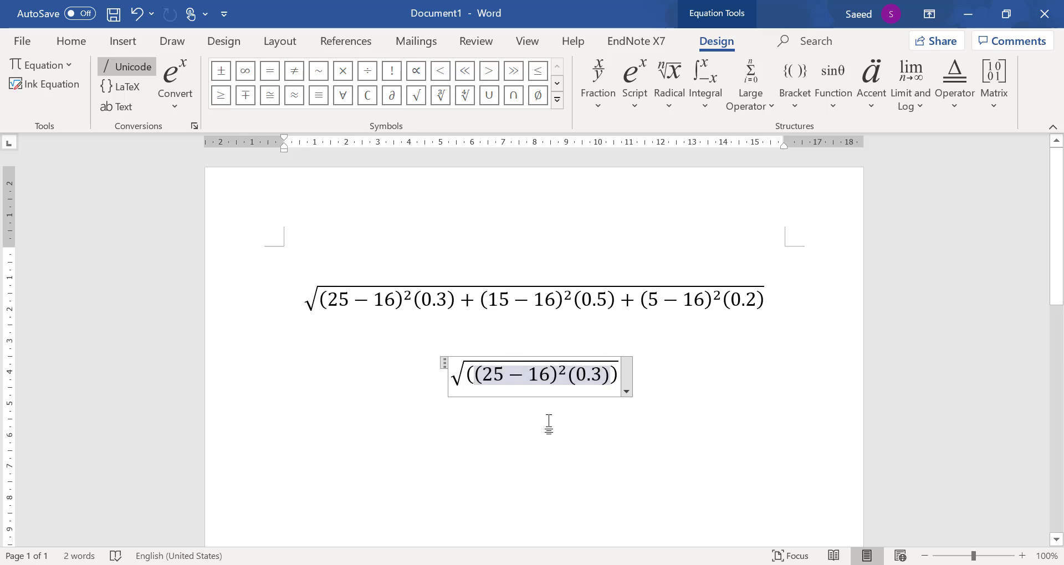
type("+")
key("ctrl+v")
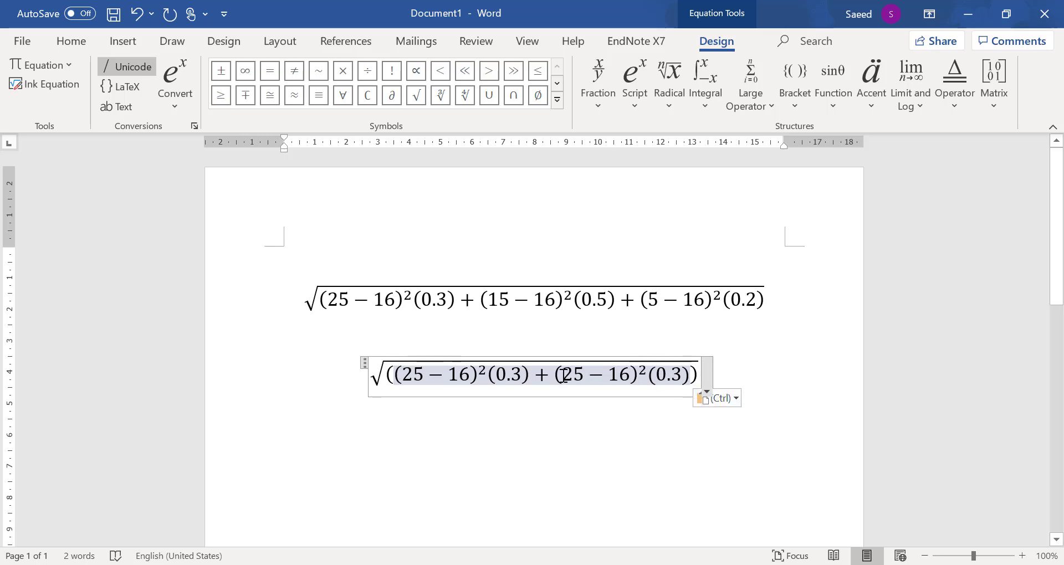
left_click_drag(562, 375, 575, 375)
type("1")
Add a third pasted term as (5 − 16)²(0.2) and leave the equation
left_click(686, 376)
type("+")
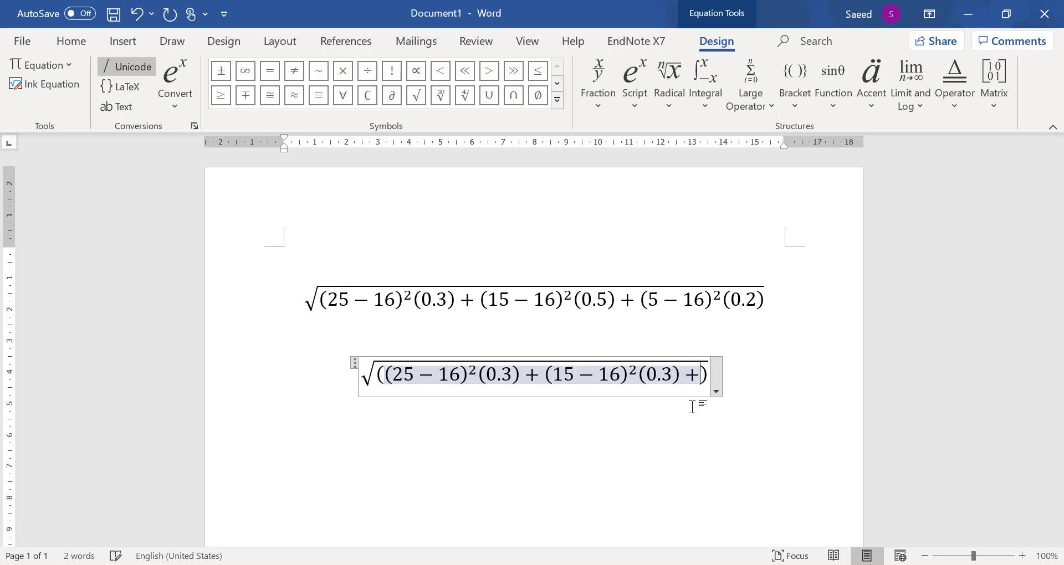
key("ctrl+v")
left_click(655, 375)
key("BackSpace")
left_click(755, 374)
key("BackSpace")
type("2")
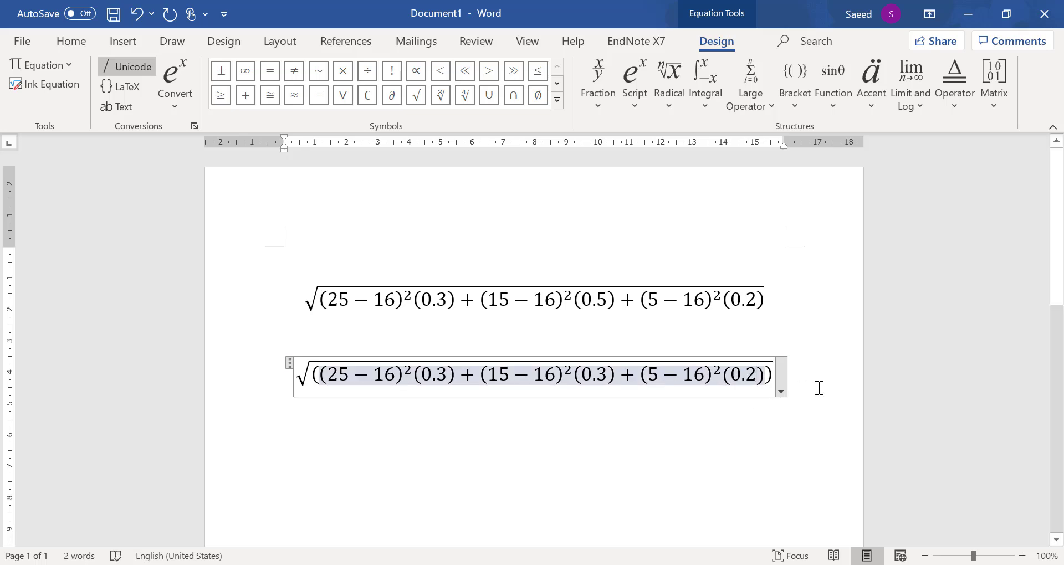
left_click(822, 407)
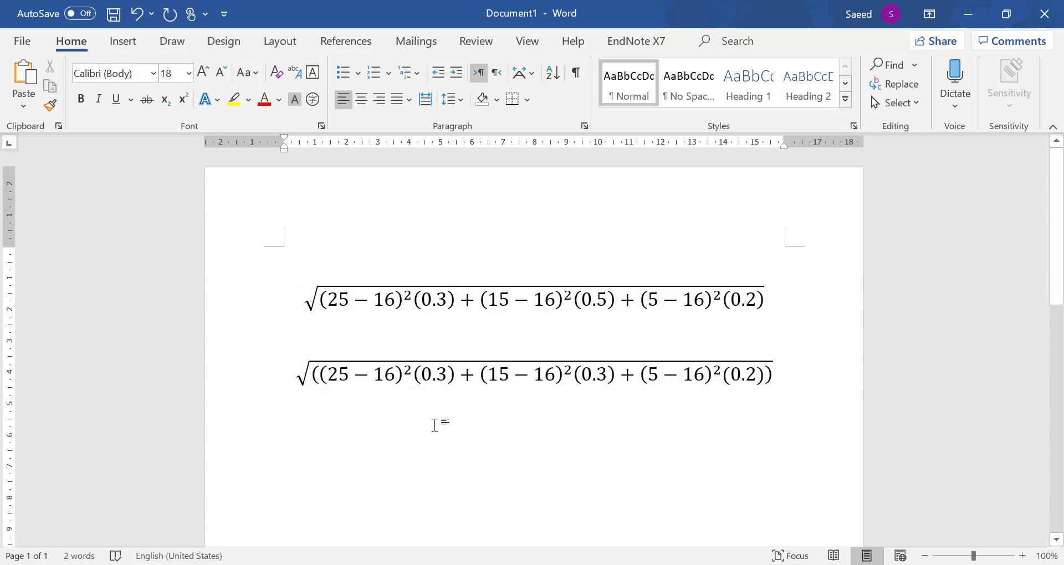
Check formulas.jpg in Photos, then insert a new blank equation below the root formula
key("alt+Tab")
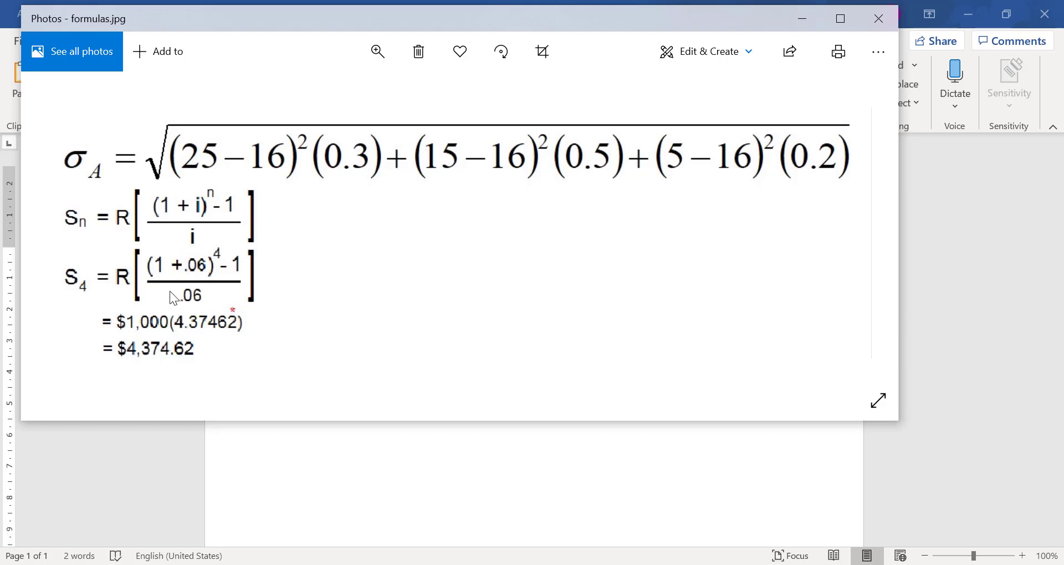
key("alt+Tab")
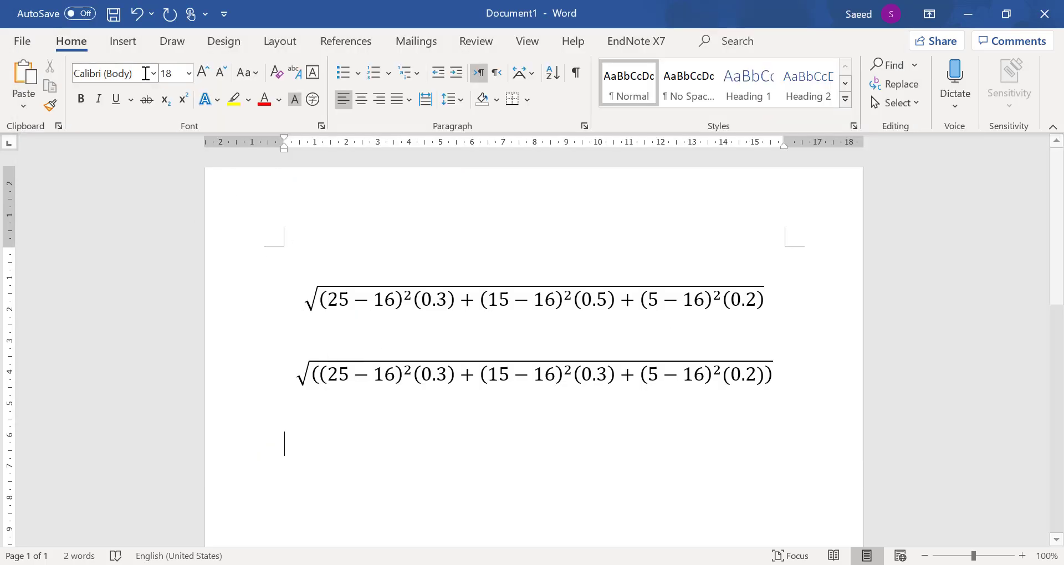
scroll(362, 380, "down", 3)
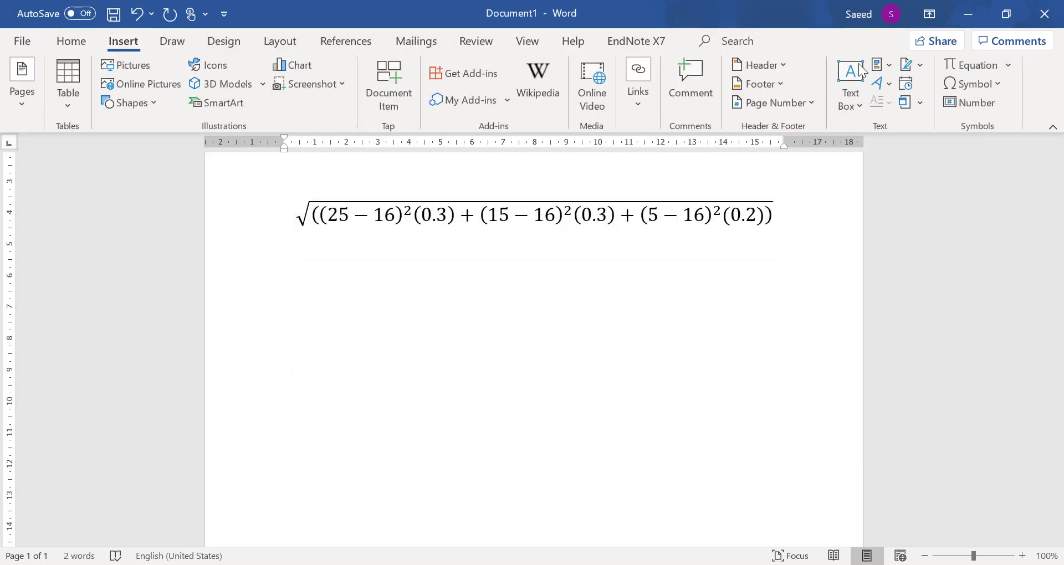
left_click(973, 65)
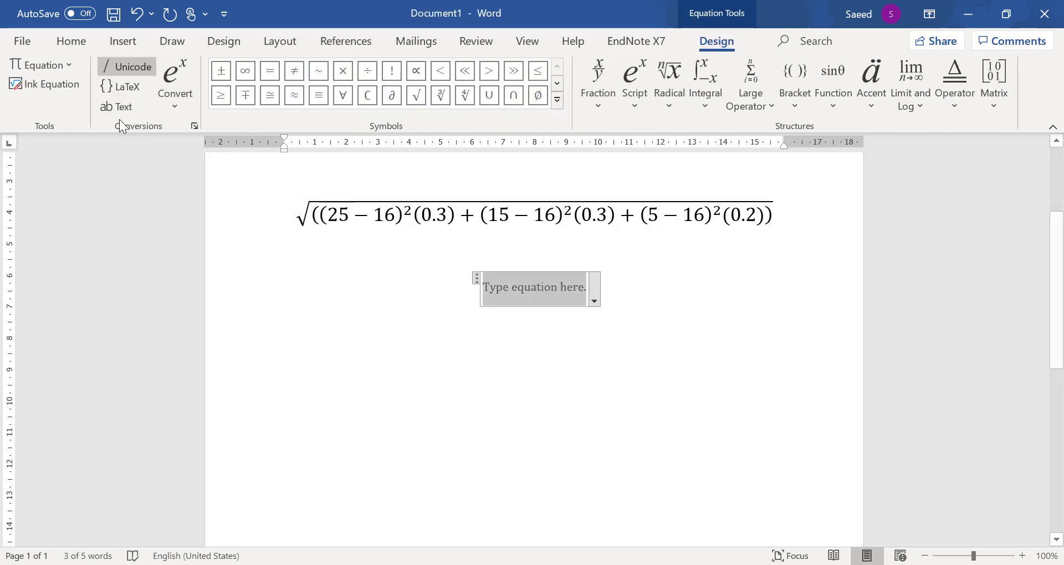
Open Ink Equation and enlarge the Math Input Control's writing area
left_click(42, 81)
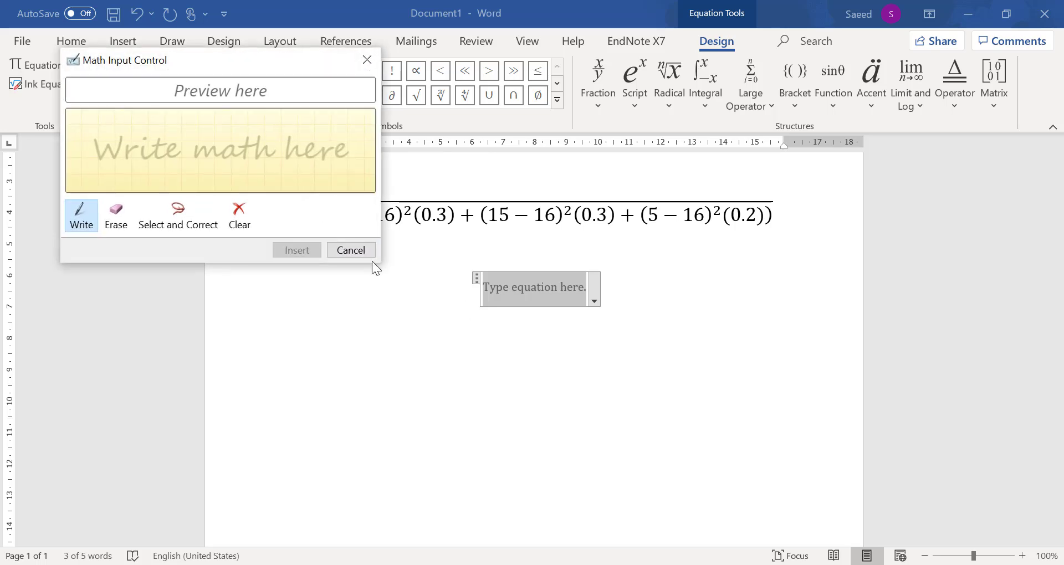
left_click_drag(380, 261, 898, 310)
left_click_drag(480, 262, 499, 438)
Handwrite 1000 and a fraction bar over 0,06, comparing with formulas.jpg
key("alt+Tab")
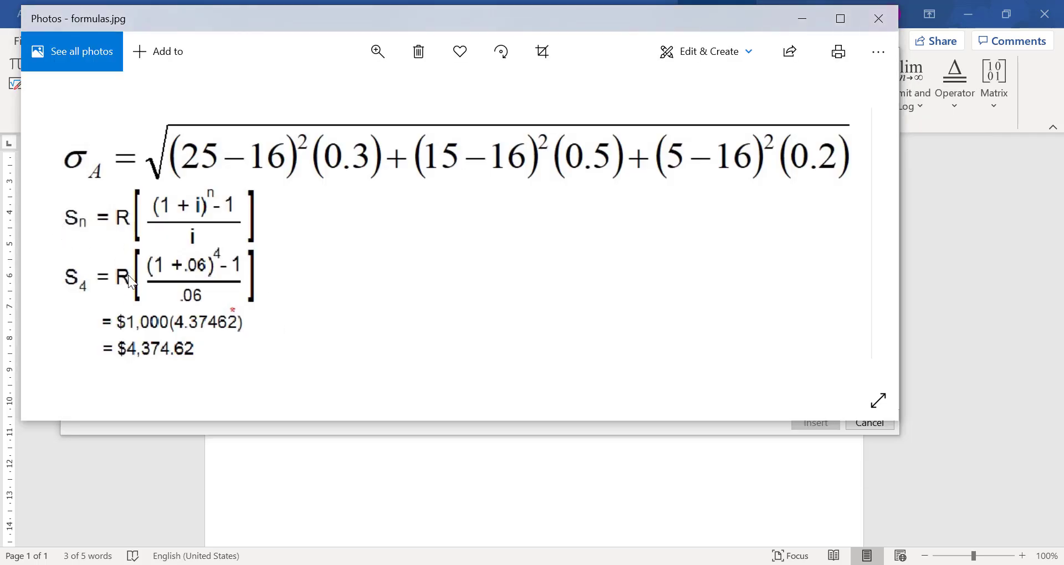
key("alt+Tab")
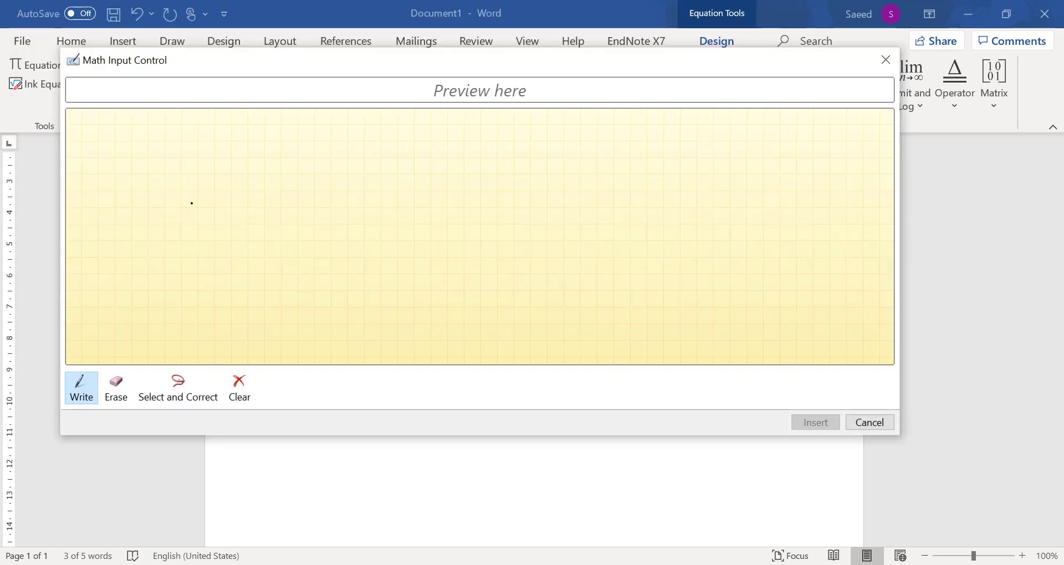
mouse_move(191, 194)
left_mouse_down()
mouse_move(193, 240)
mouse_move(211, 244)
mouse_move(233, 239)
mouse_move(234, 217)
mouse_move(256, 240)
mouse_move(242, 226)
mouse_move(548, 230)
left_mouse_up()
key("alt+Tab")
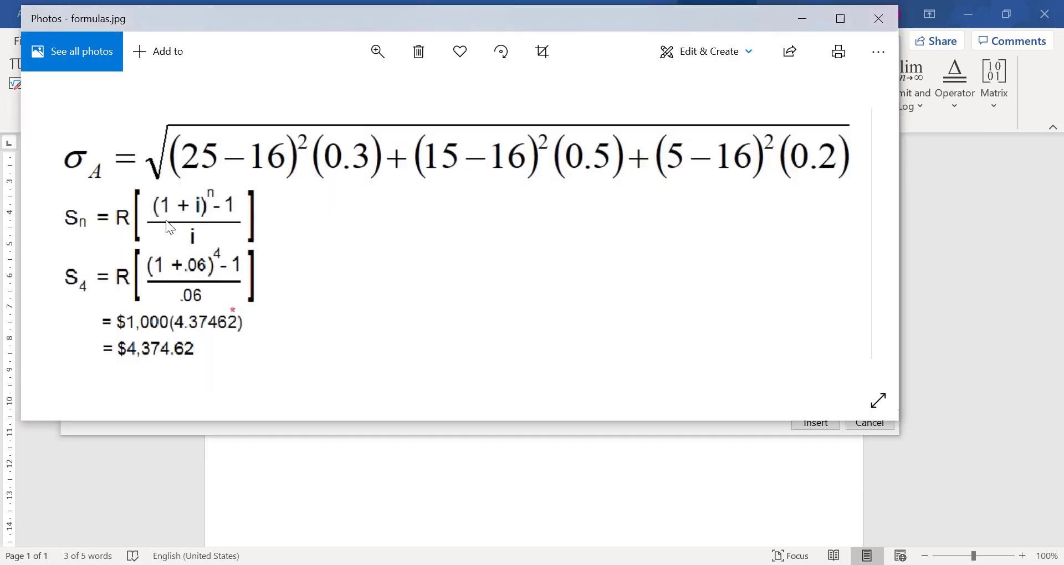
key("alt+Tab")
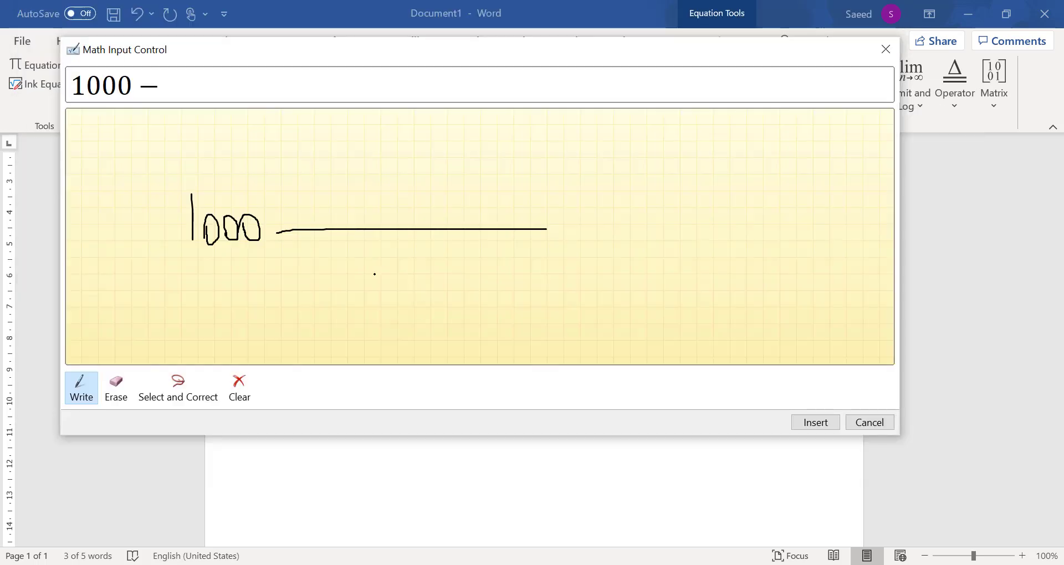
mouse_move(399, 267)
left_mouse_down()
mouse_move(413, 259)
mouse_move(451, 281)
left_mouse_up()
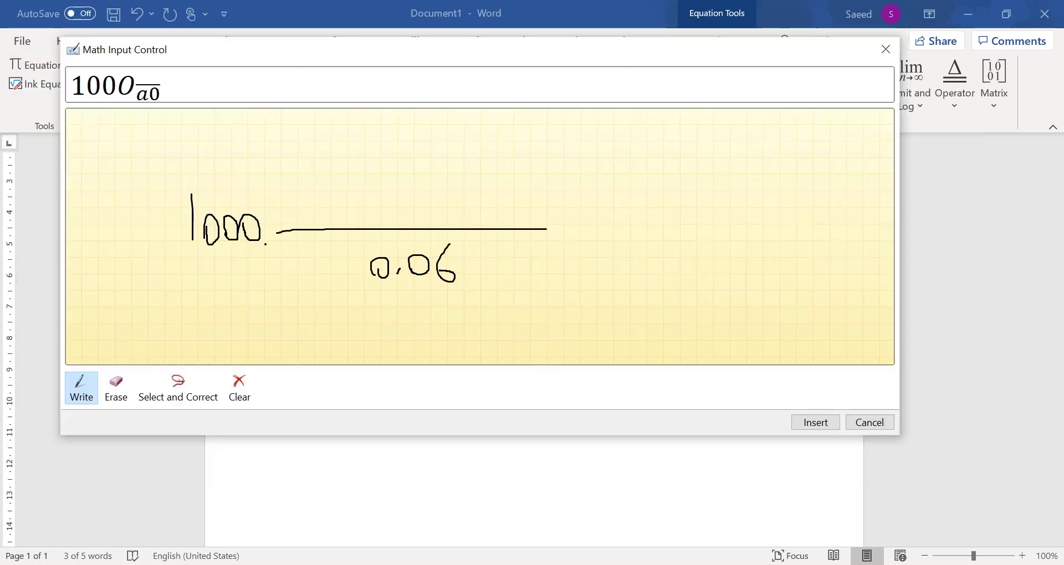
key("alt+Tab")
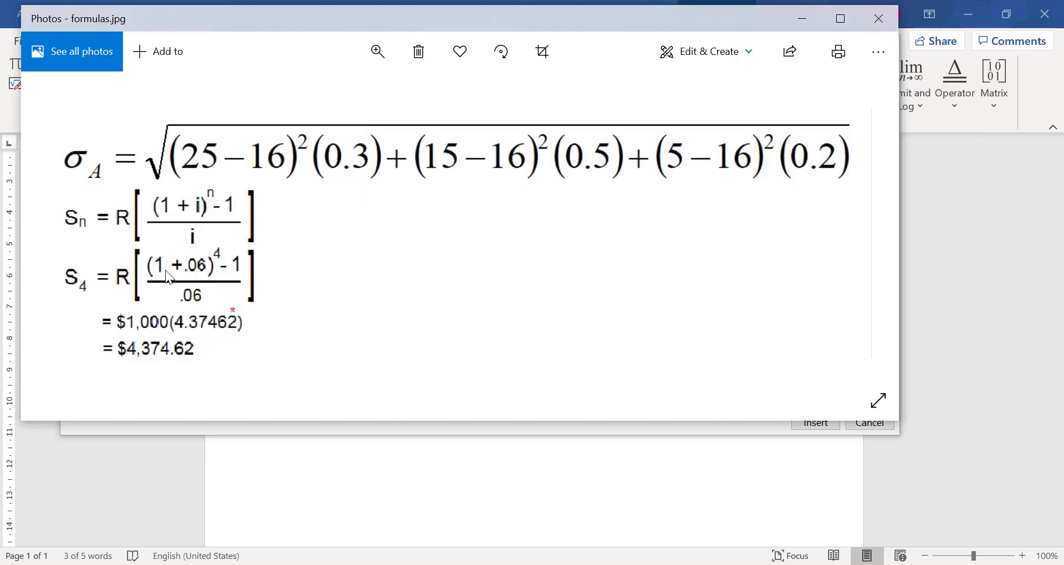
Handwrite the numerator (1+0,06) above the 0,06 denominator, checking formulas.jpg
key("alt+Tab")
mouse_move(289, 166)
left_mouse_down()
mouse_move(294, 213)
mouse_move(386, 176)
left_mouse_up()
left_click(321, 185)
left_click(324, 197)
mouse_move(430, 152)
left_mouse_down()
mouse_move(436, 197)
mouse_move(424, 184)
left_mouse_up()
key("alt+Tab")
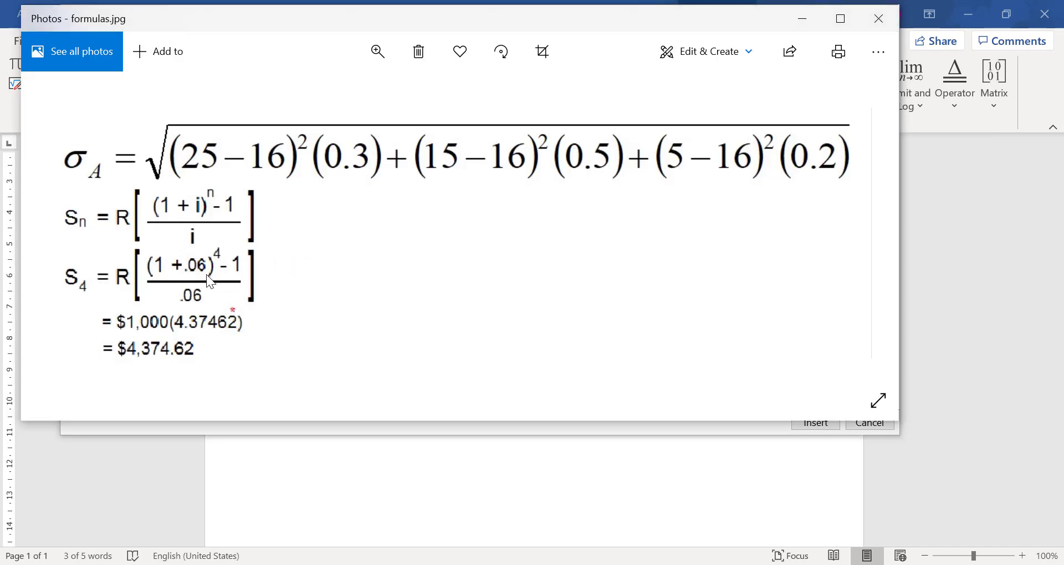
key("alt+Tab")
Ink the closing parenthesis, exponent 4 and − 1 after the numerator
left_click_drag(452, 163, 459, 213)
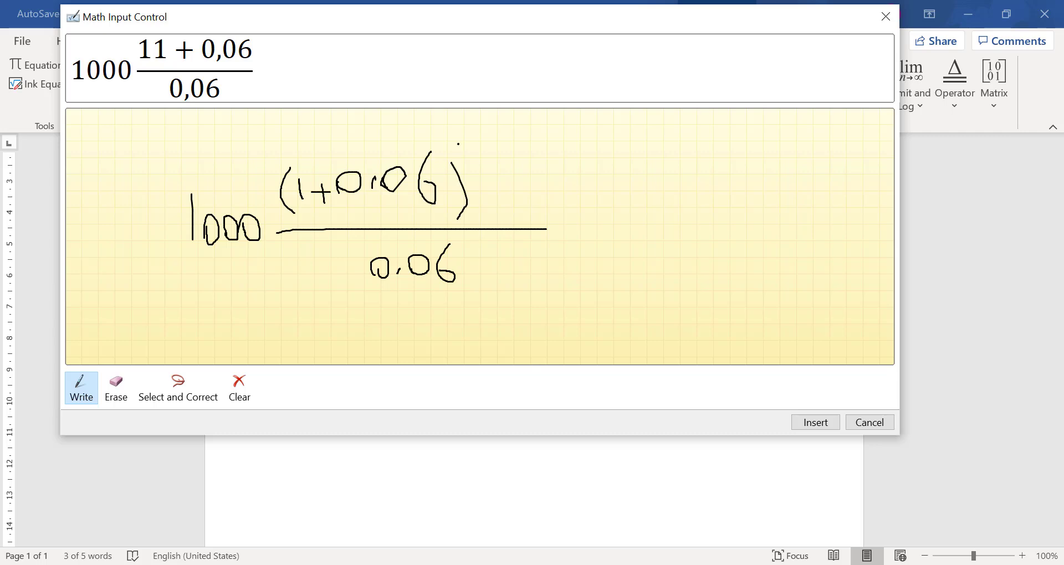
left_click_drag(459, 127, 454, 152)
left_click(479, 166)
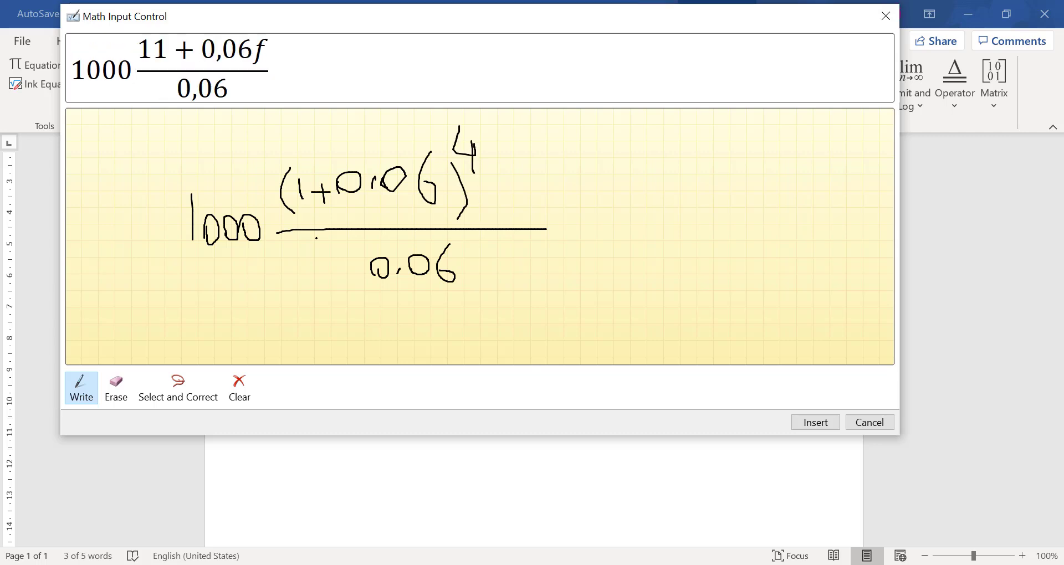
key("alt+Tab")
key("alt+Tab")
left_click_drag(532, 176, 533, 214)
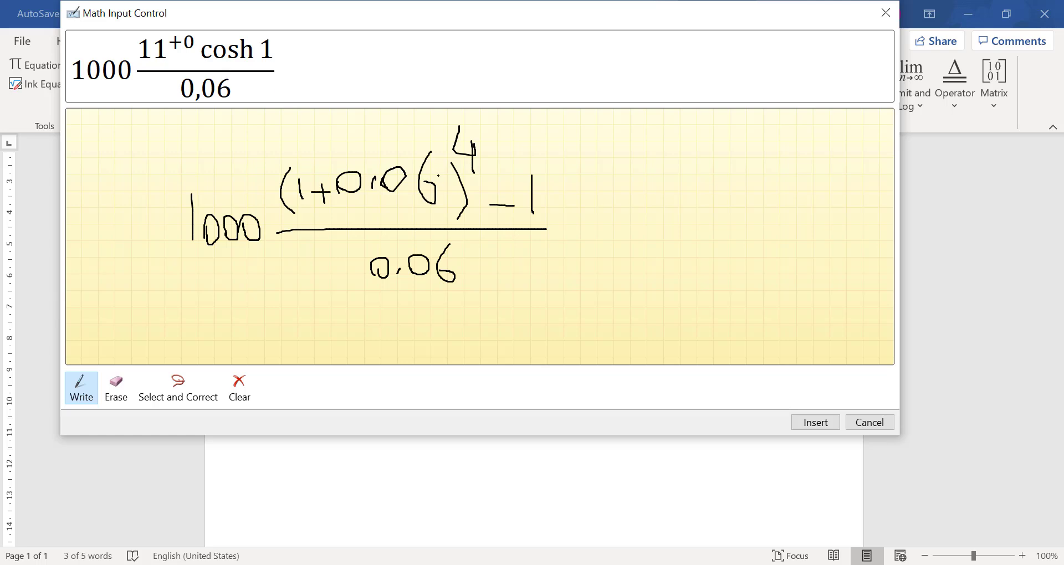
Use Select and Correct to fix the misread strokes so the exponent reads 4
left_click(192, 383)
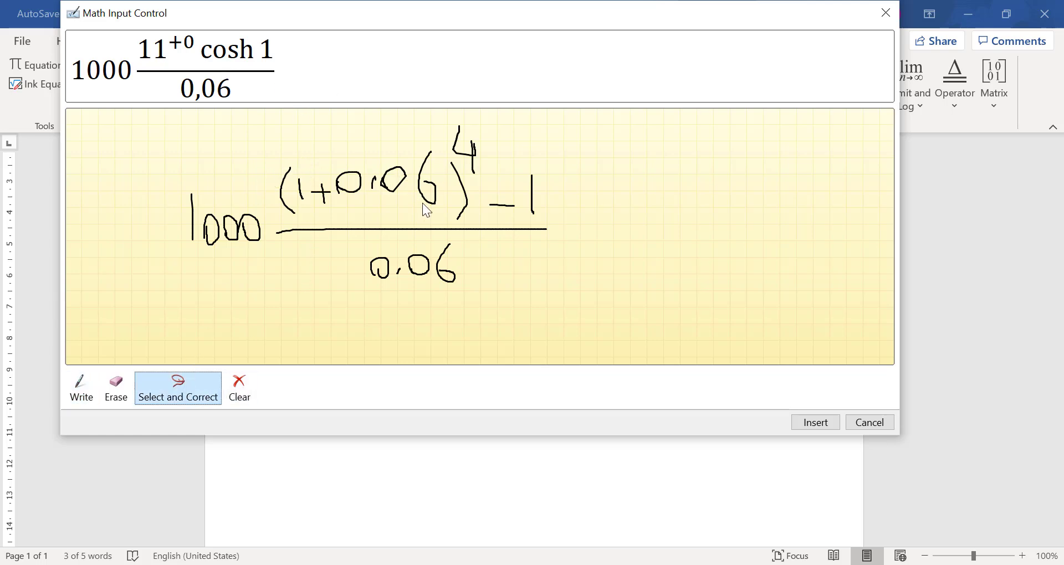
mouse_move(430, 214)
left_mouse_down()
mouse_move(367, 208)
mouse_move(334, 177)
mouse_move(392, 135)
mouse_move(431, 154)
left_mouse_up()
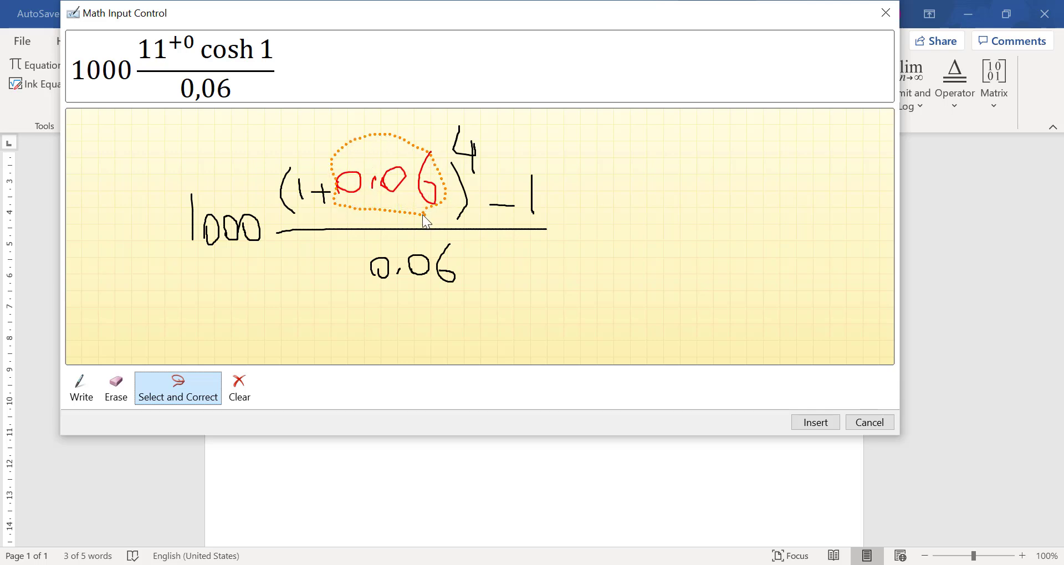
left_click_drag(423, 216, 426, 214)
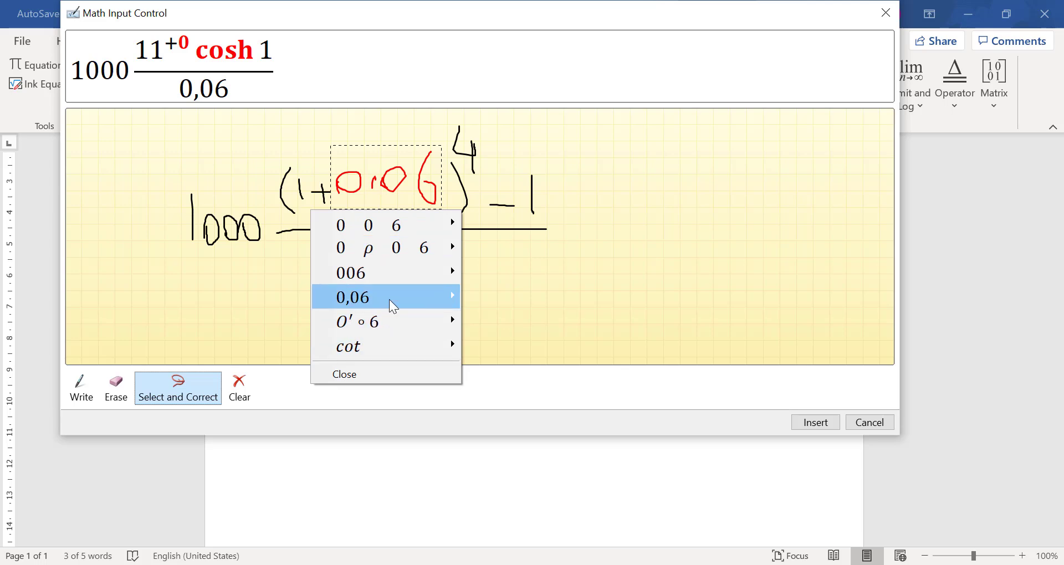
left_click(371, 299)
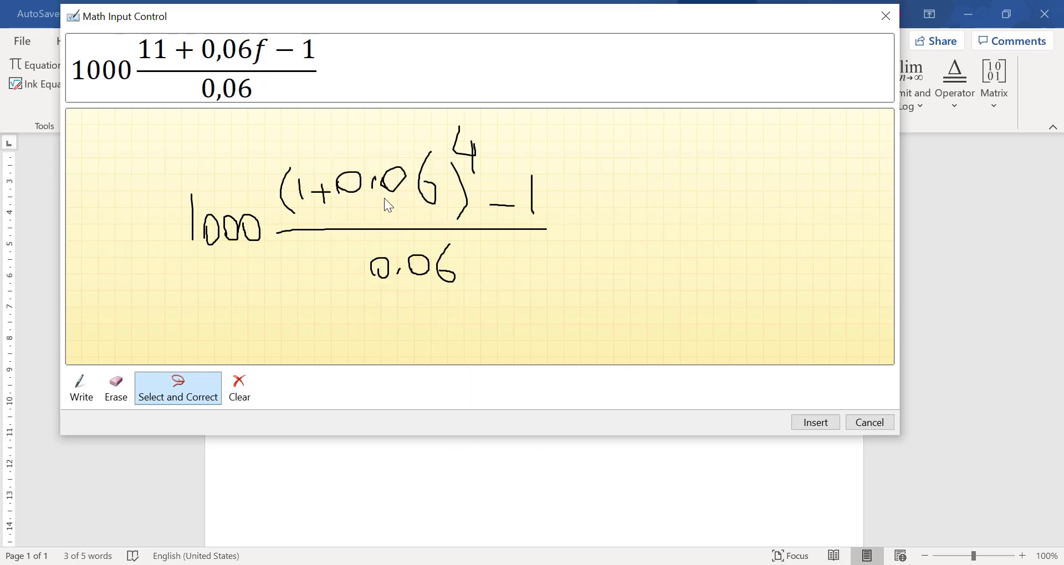
mouse_move(447, 150)
left_mouse_down()
mouse_move(504, 150)
mouse_move(480, 173)
left_mouse_up()
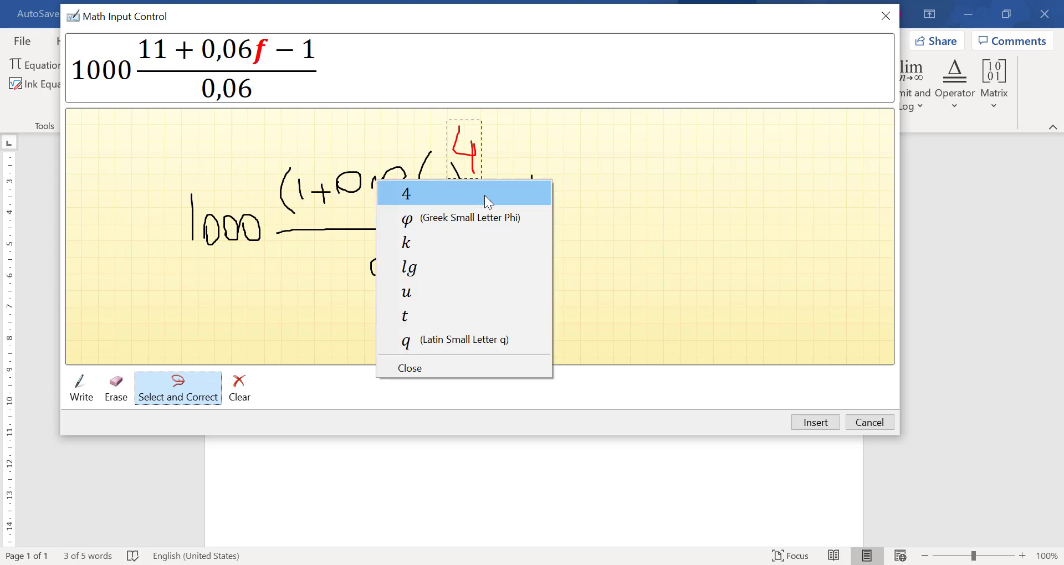
left_click(438, 191)
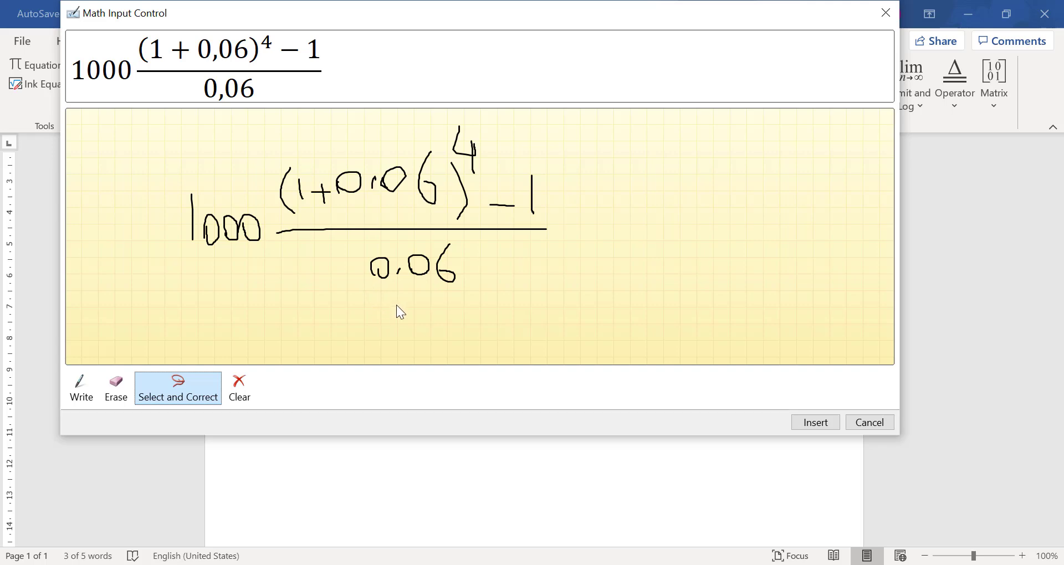
key("alt+Tab")
key("alt+Tab")
Draw square brackets around the fraction and insert 1000[((1+0,06)⁴−1)/0,06] into the document
left_click(93, 386)
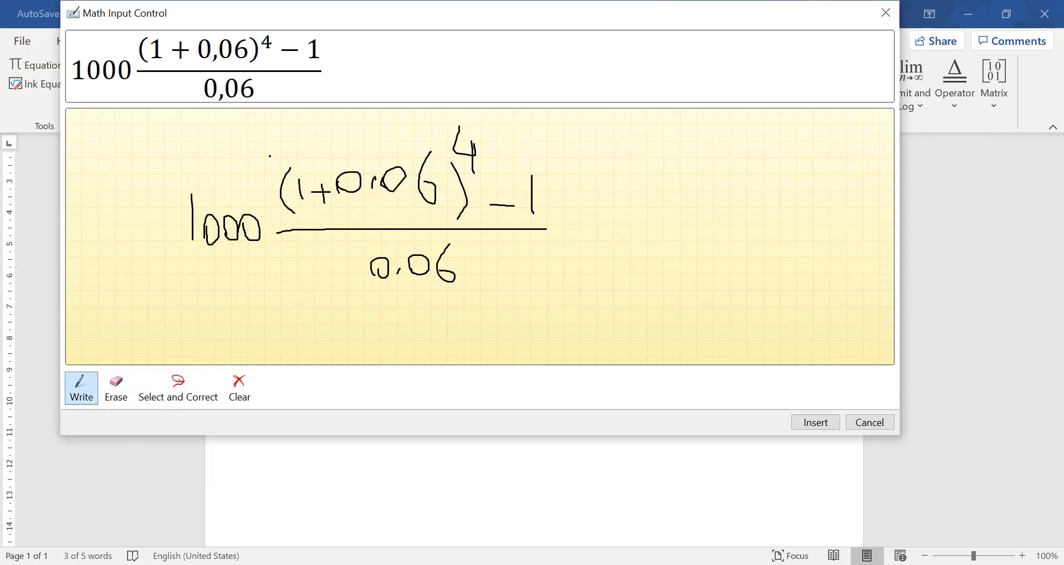
left_click_drag(268, 203, 283, 293)
mouse_move(519, 133)
left_mouse_down()
mouse_move(549, 243)
mouse_move(543, 286)
left_mouse_up()
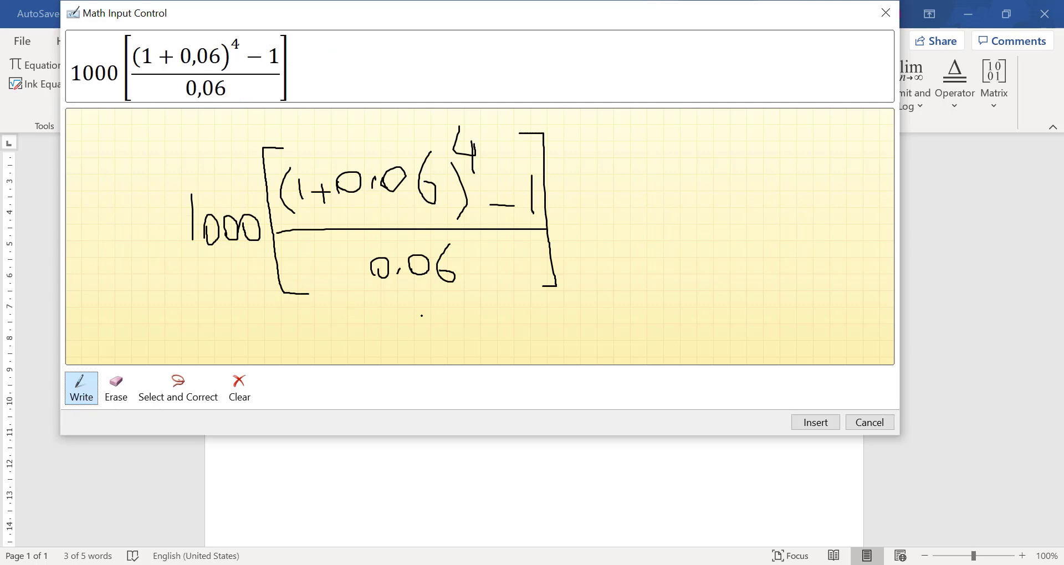
key("alt+Tab")
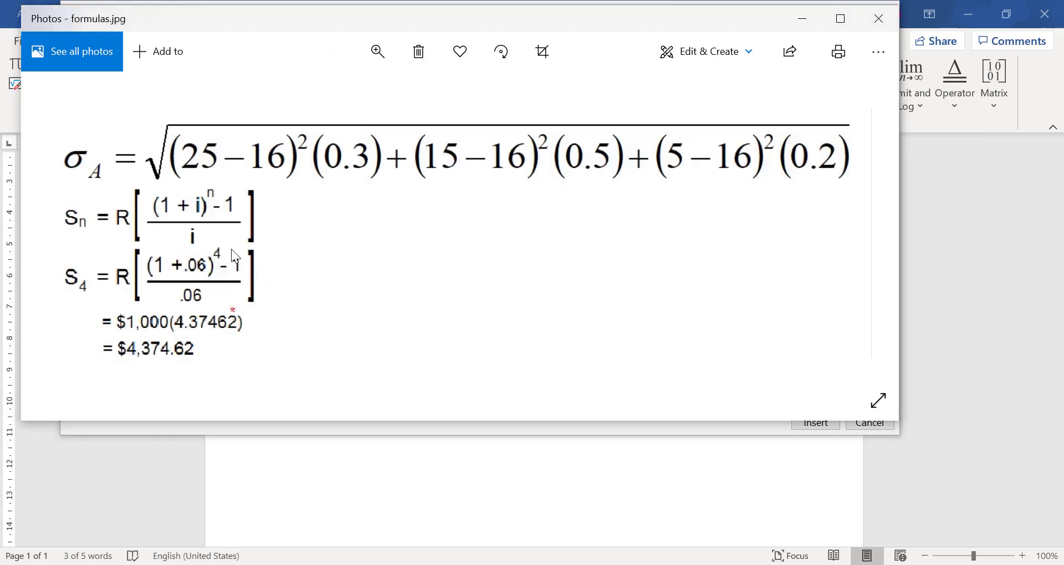
key("alt+Tab")
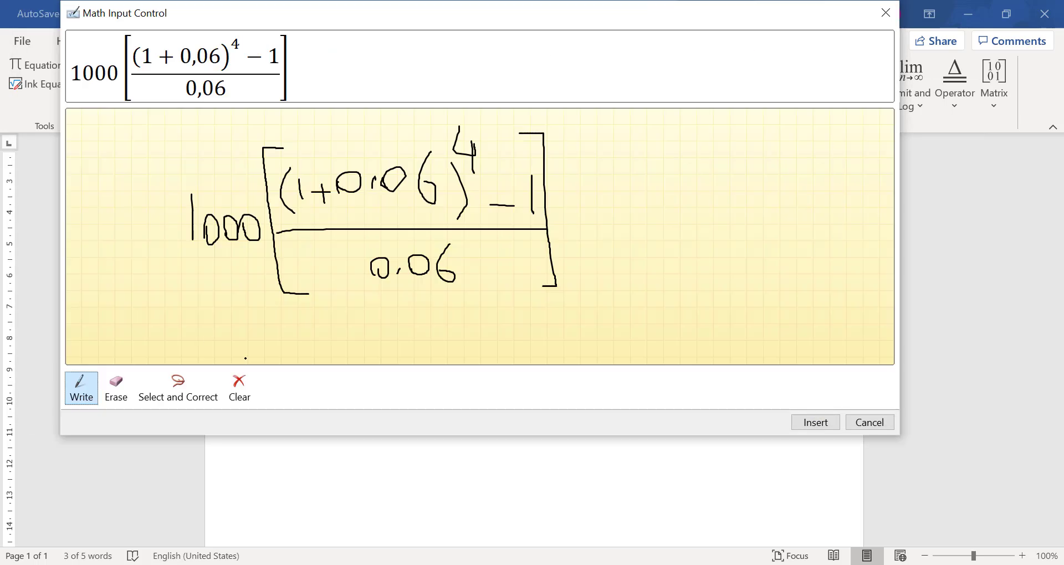
left_click(815, 423)
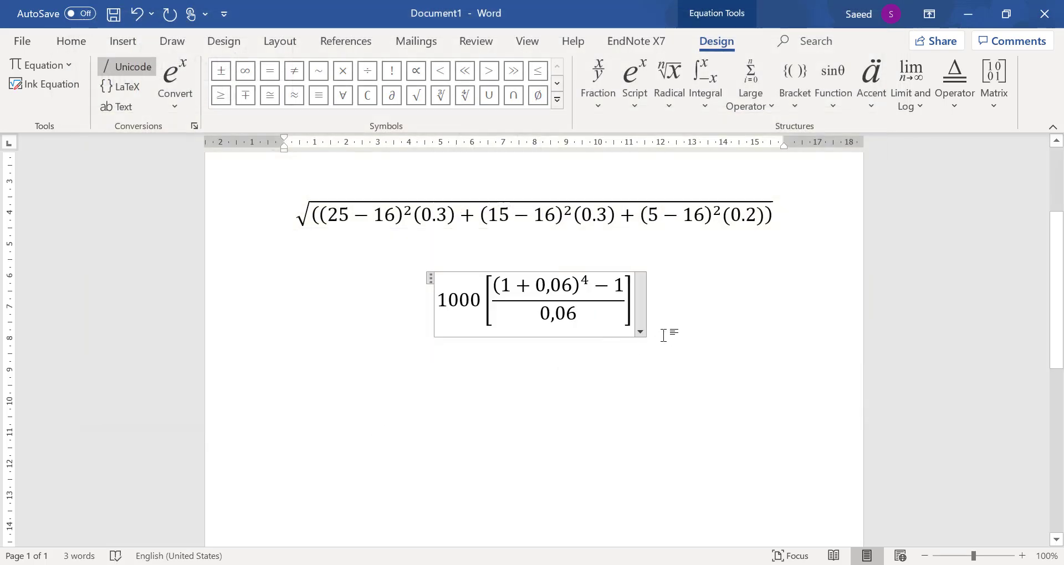
Start a new equation below and enter 1000 followed by empty square brackets
left_click(667, 334)
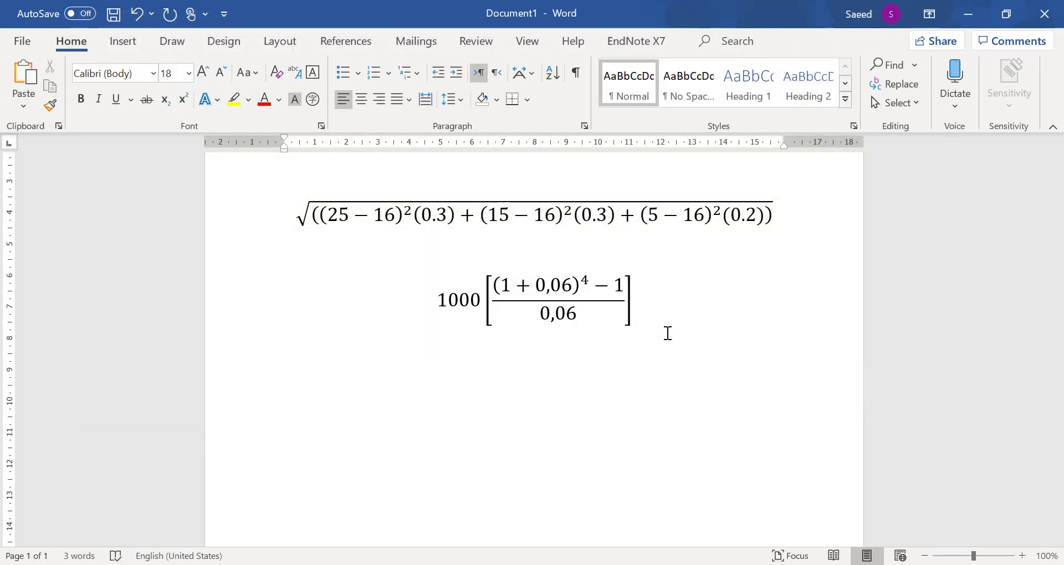
left_click(123, 41)
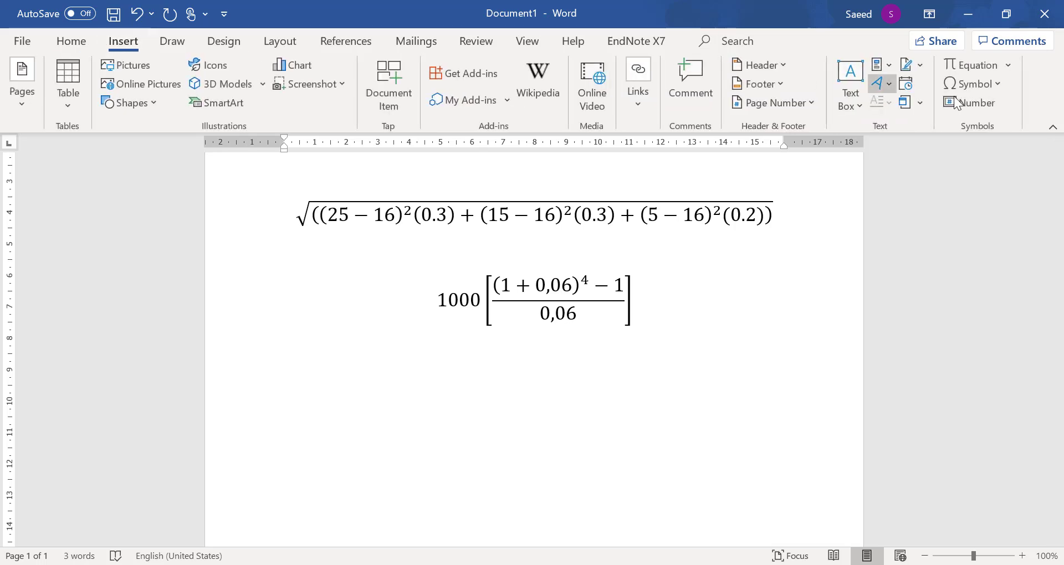
left_click(973, 65)
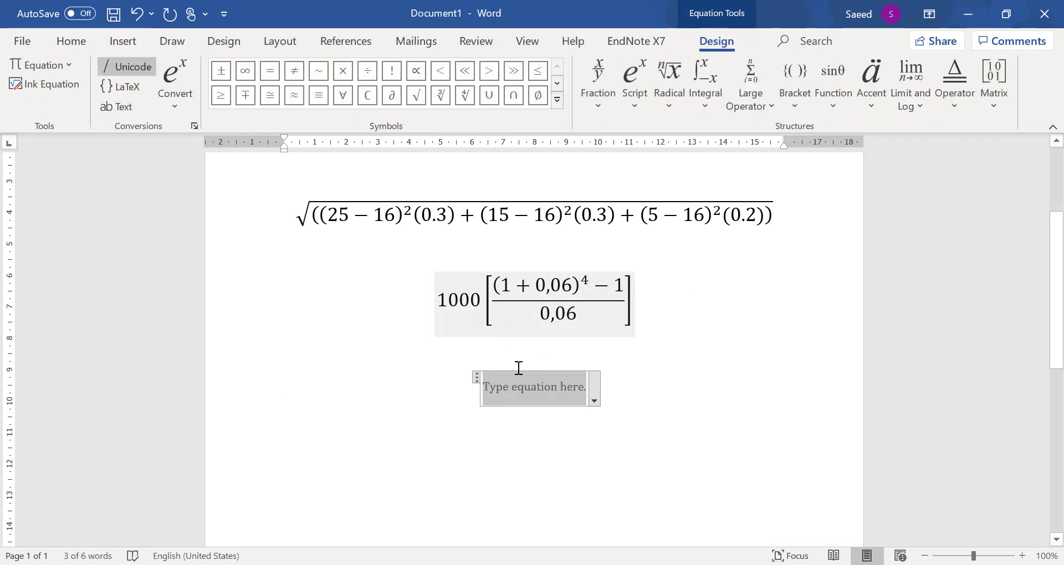
type("1000")
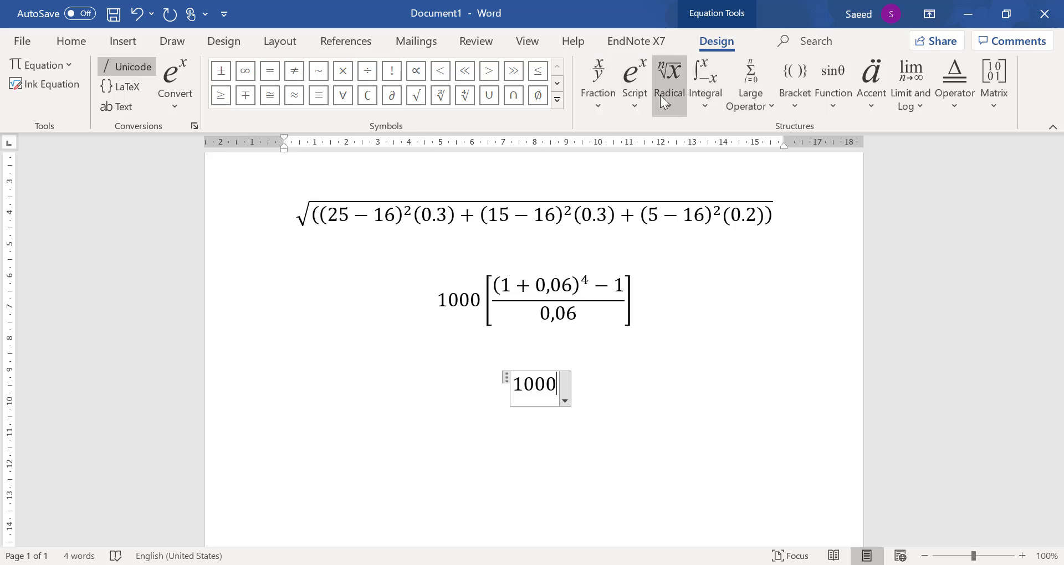
left_click(793, 96)
left_click(876, 205)
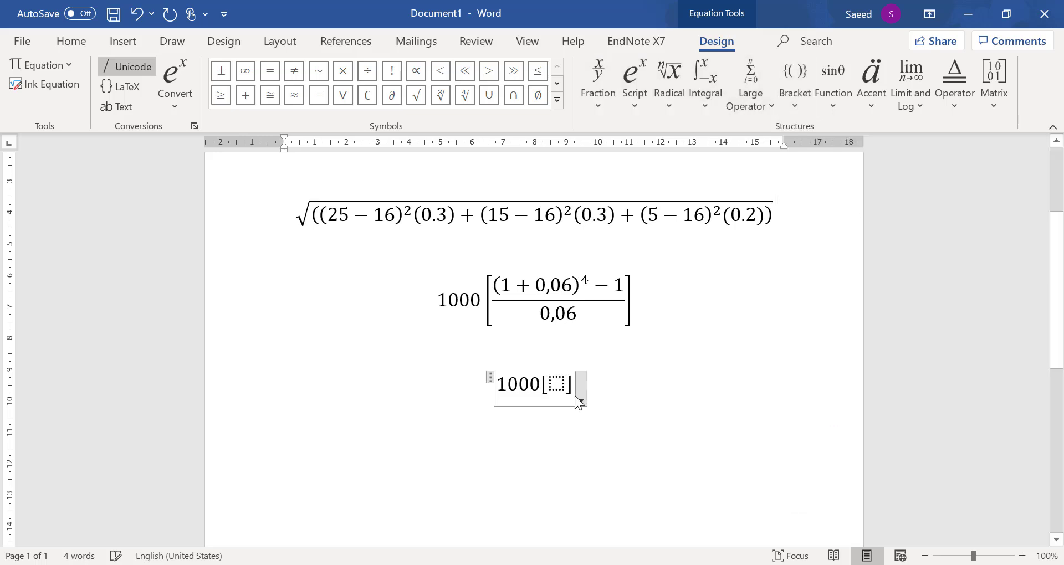
left_click(548, 384)
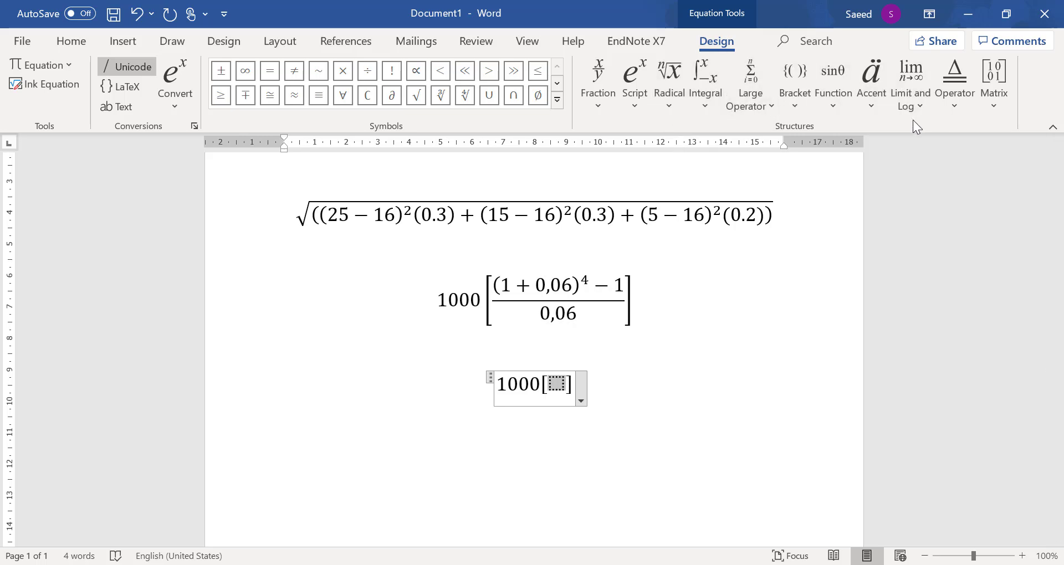
Place an empty stacked fraction inside the square brackets, with a superscript in its numerator
left_click(592, 95)
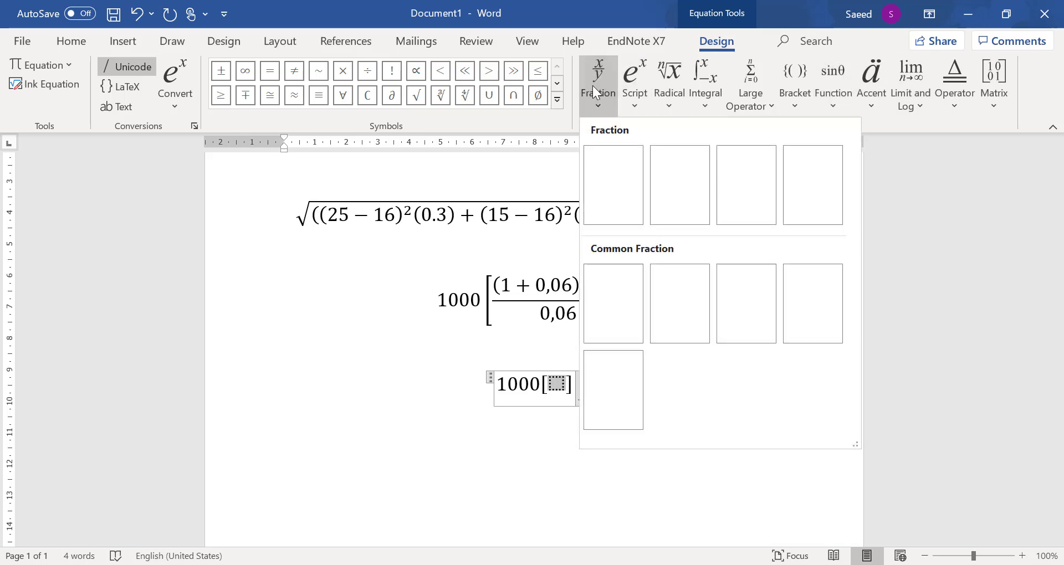
left_click(617, 186)
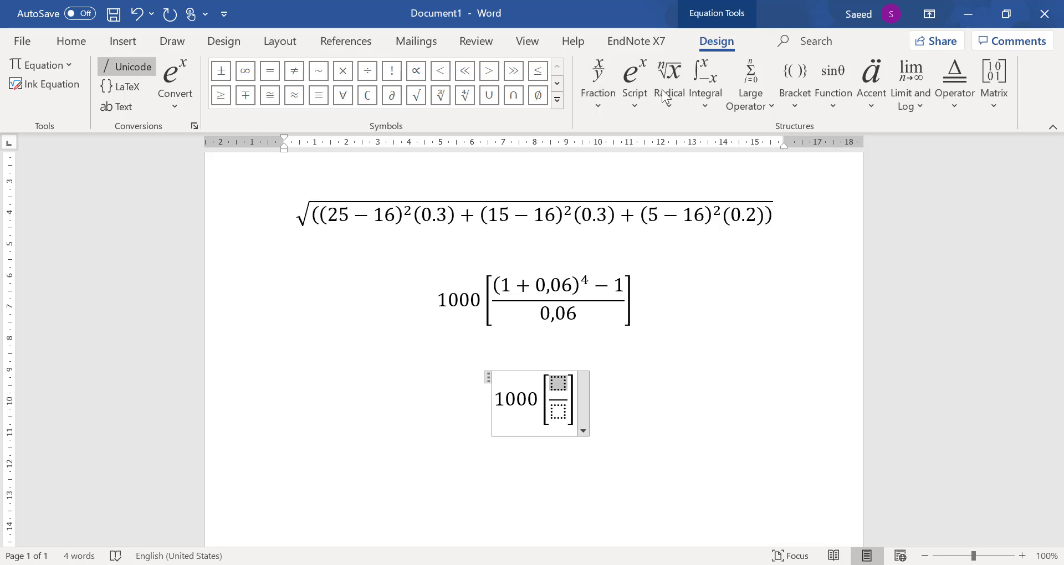
left_click(640, 103)
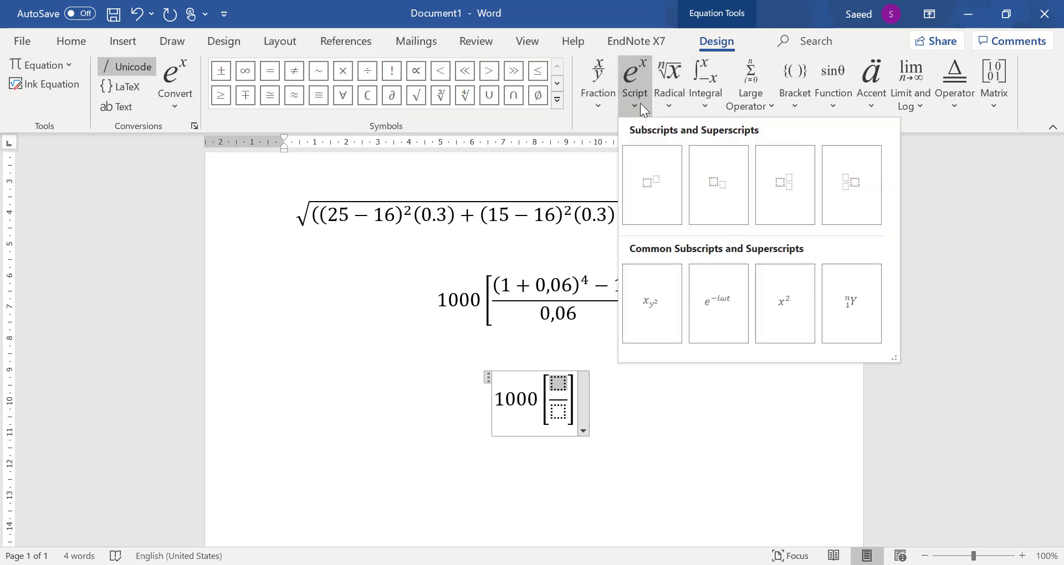
Add a superscript to the numerator and enter (1 + 0,06) raised to 4
left_click(646, 180)
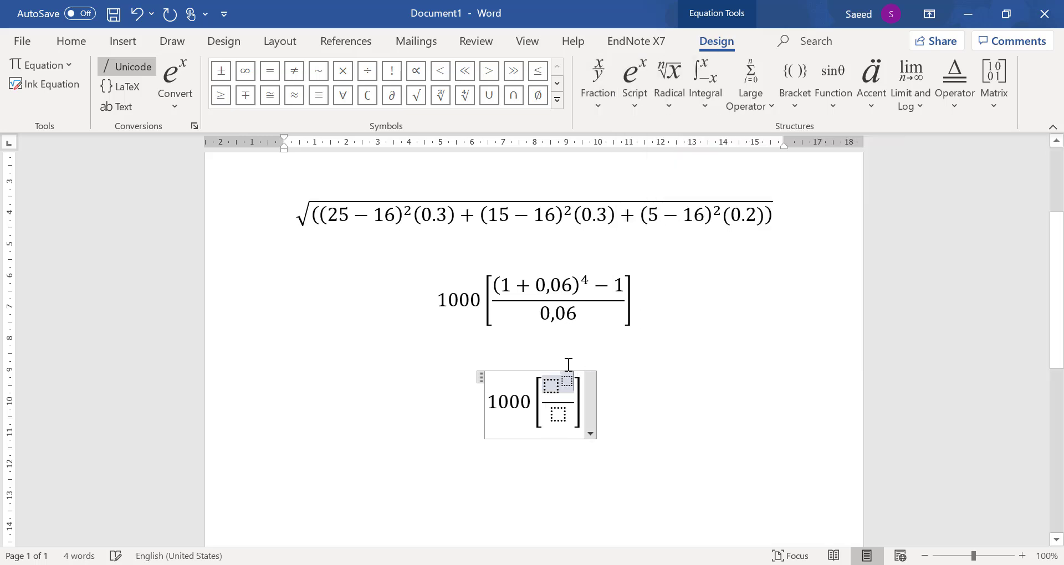
left_click(551, 386)
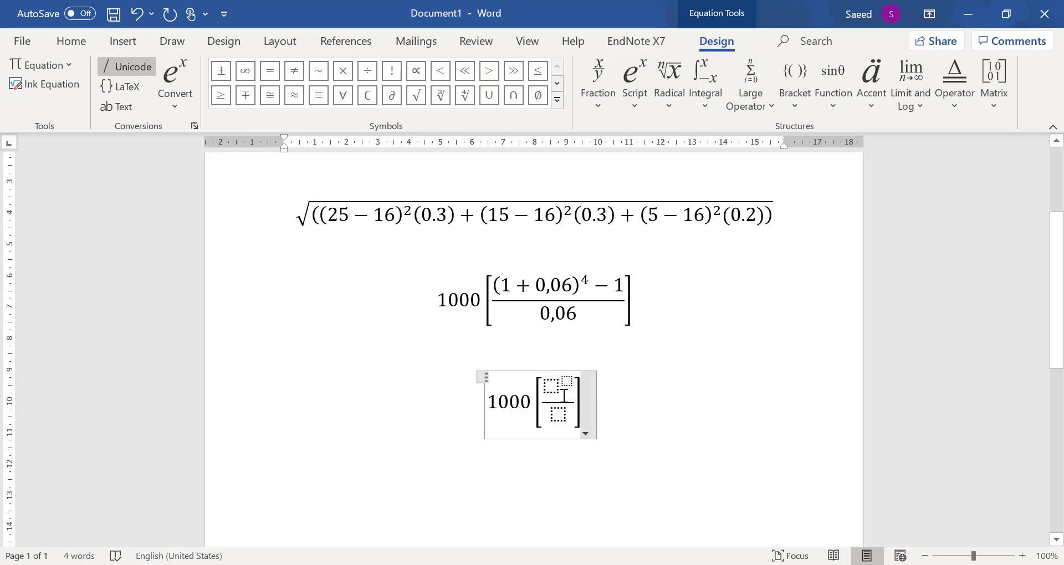
type("(1 + 0,06)")
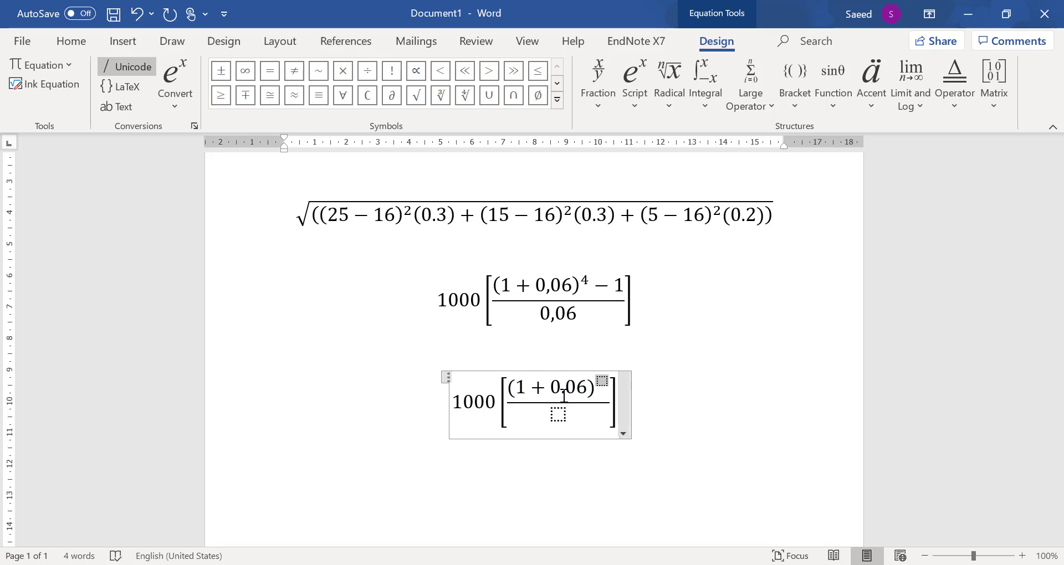
key("Right")
type("4")
key("Left")
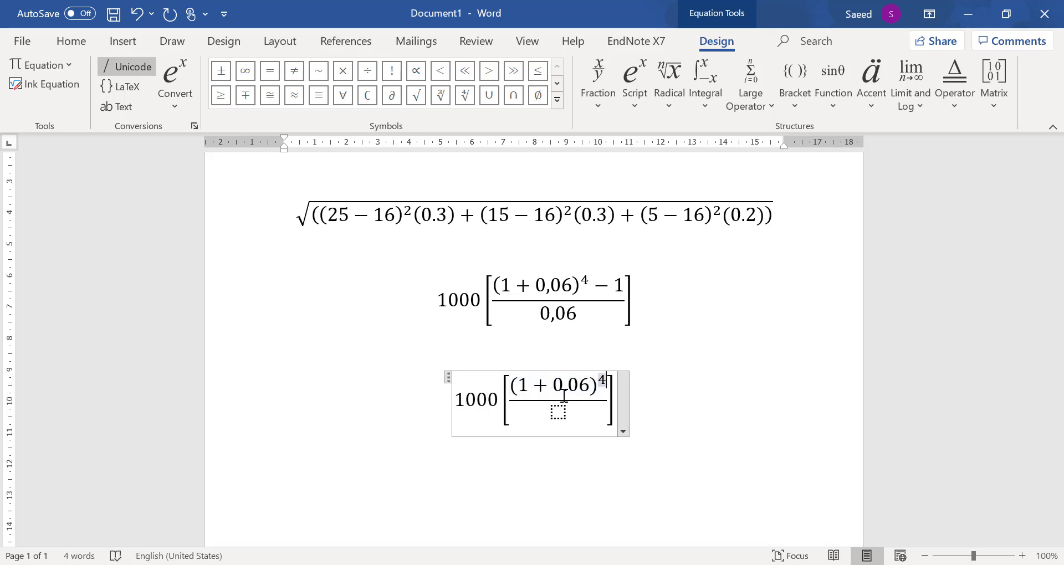
Place −1 after the power in the numerator rather than in the exponent
type("-1")
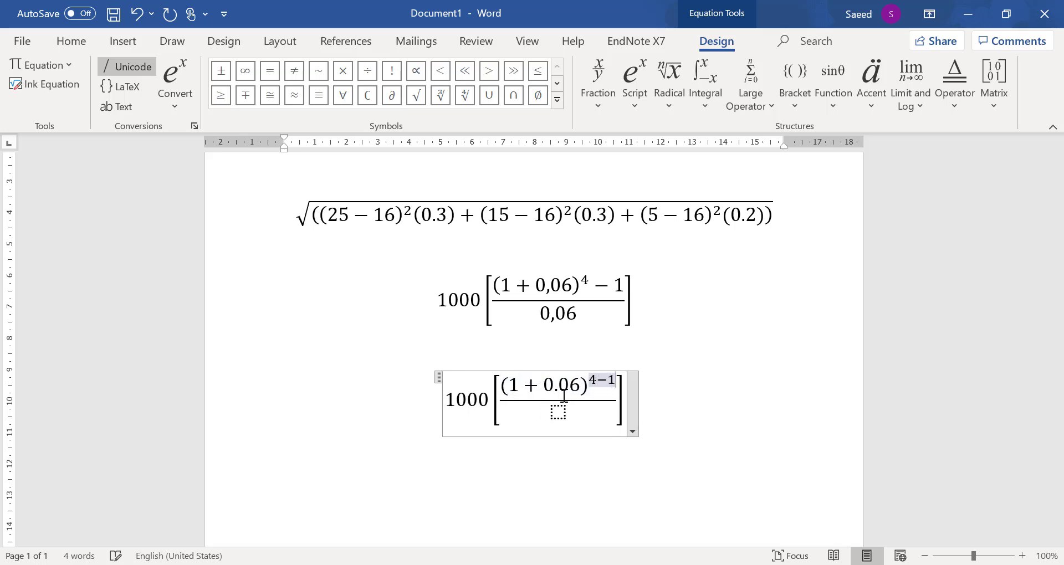
key("BackSpace")
key("BackSpace")
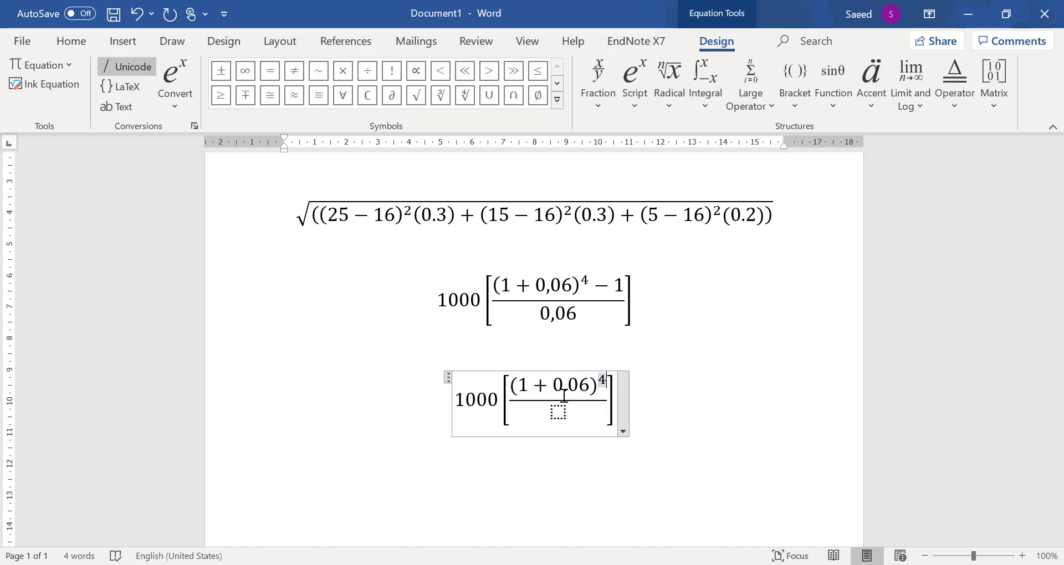
key("Right")
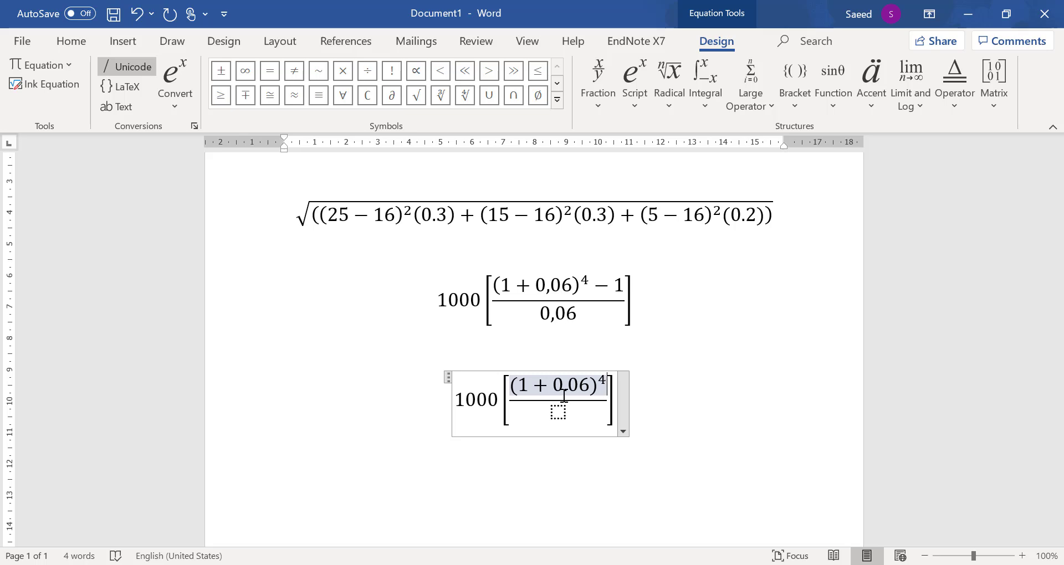
key("Down")
key("Up")
type("-1")
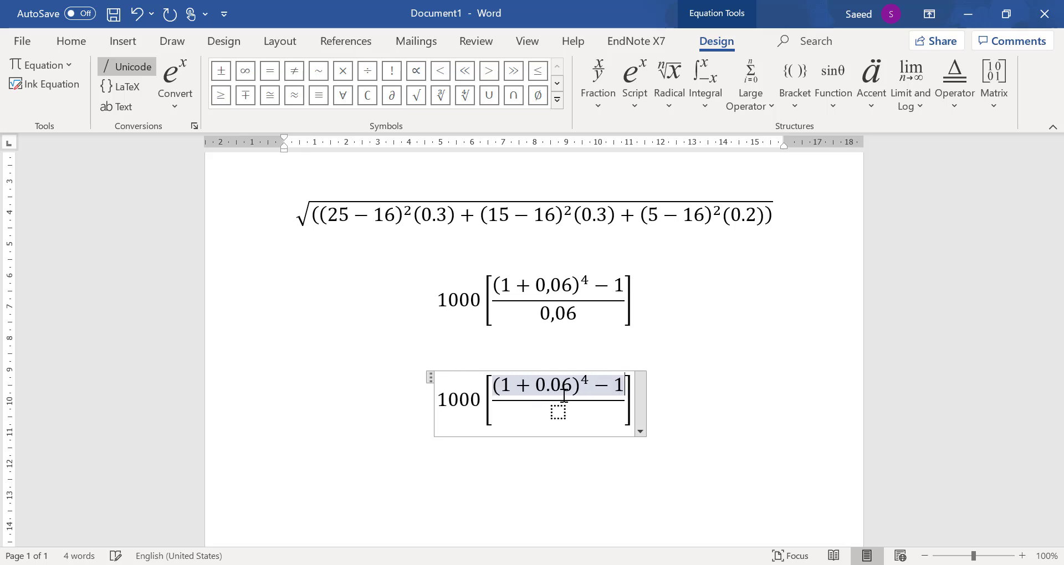
key("Down")
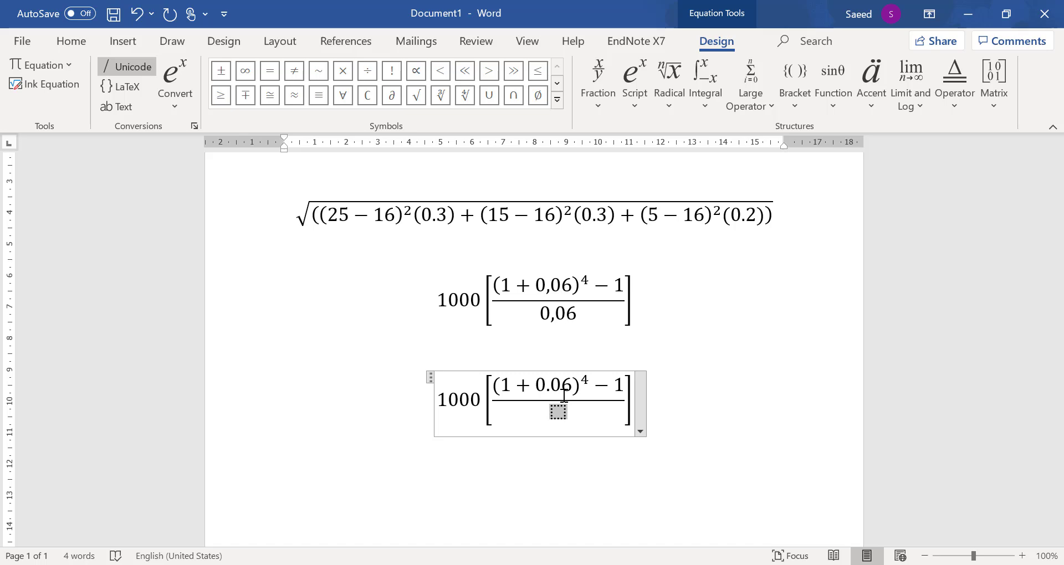
Enter 0.06 as the denominator, finish the equation, and show the Insert commands at the top
type("0.06")
left_click(621, 480)
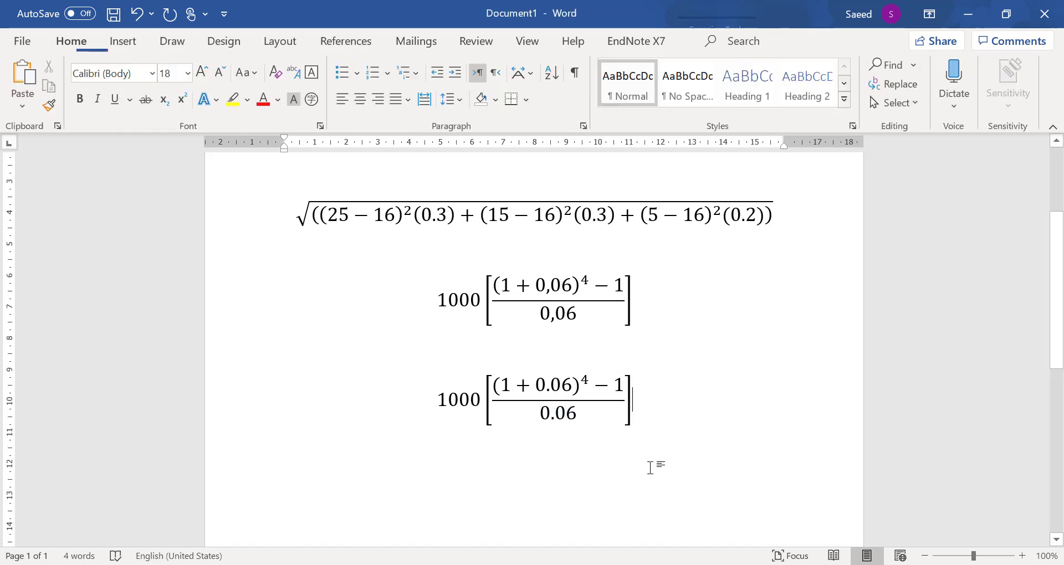
scroll(602, 388, "up", 3)
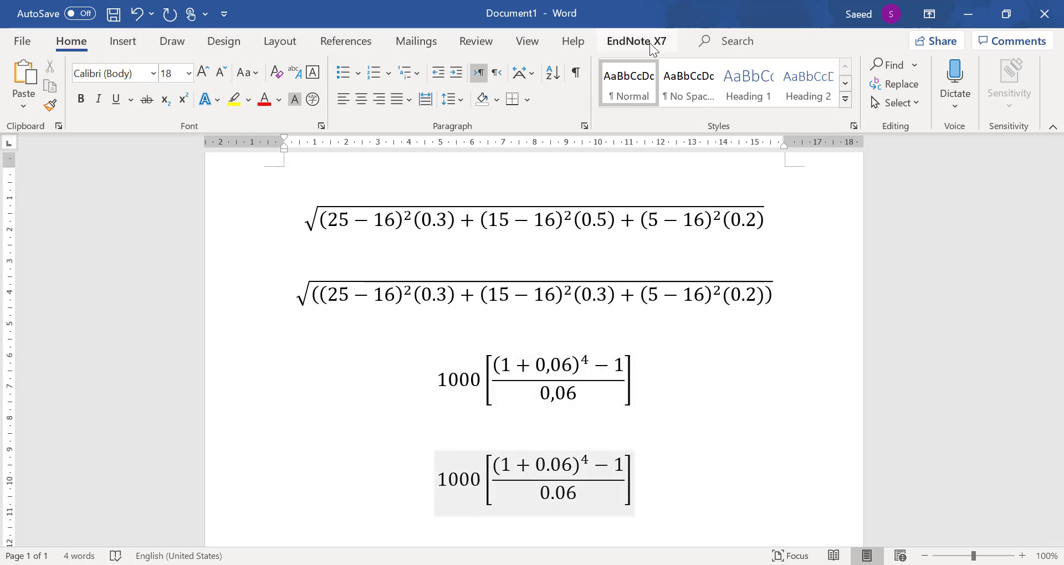
left_click(124, 42)
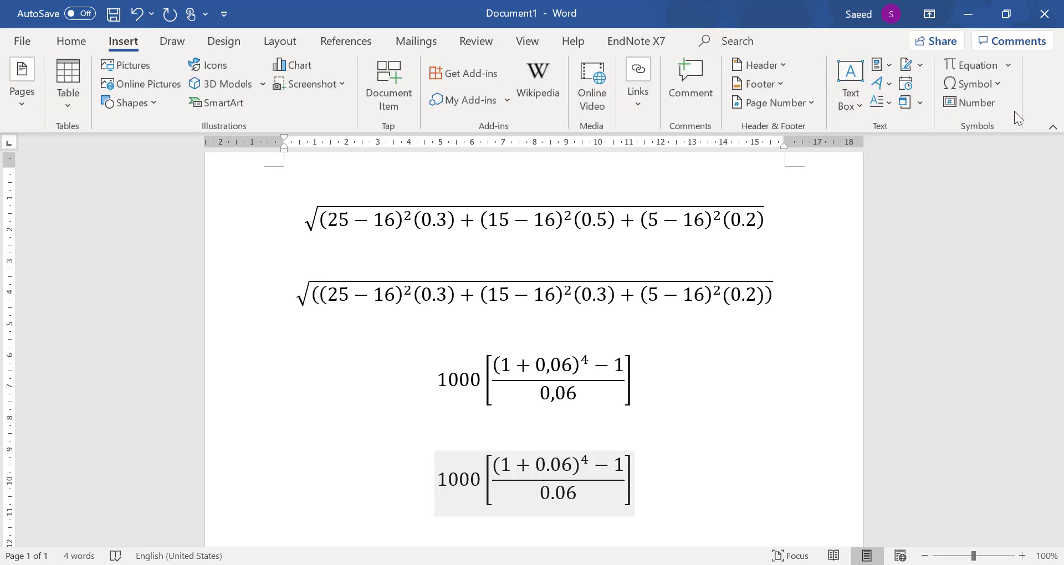